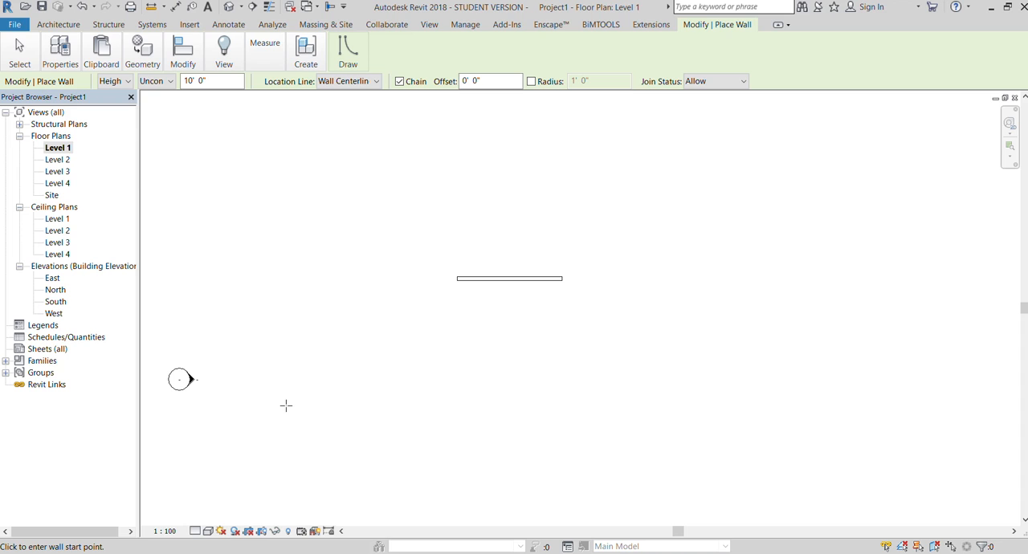
- End wall placement and open the default 3D view, orbiting it to look at the straight wall from its front-left side
{"action": "scroll", "coordinate": [442, 256], "scroll_direction": "up", "scroll_amount": 1}
{"action": "scroll", "coordinate": [444, 265], "scroll_direction": "down", "scroll_amount": 1}
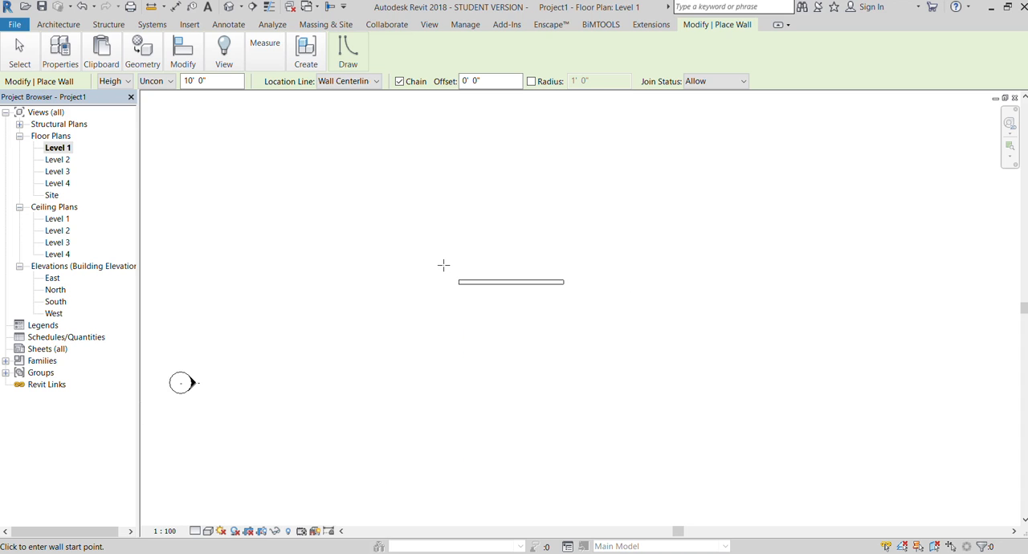
{"action": "key", "text": "Escape"}
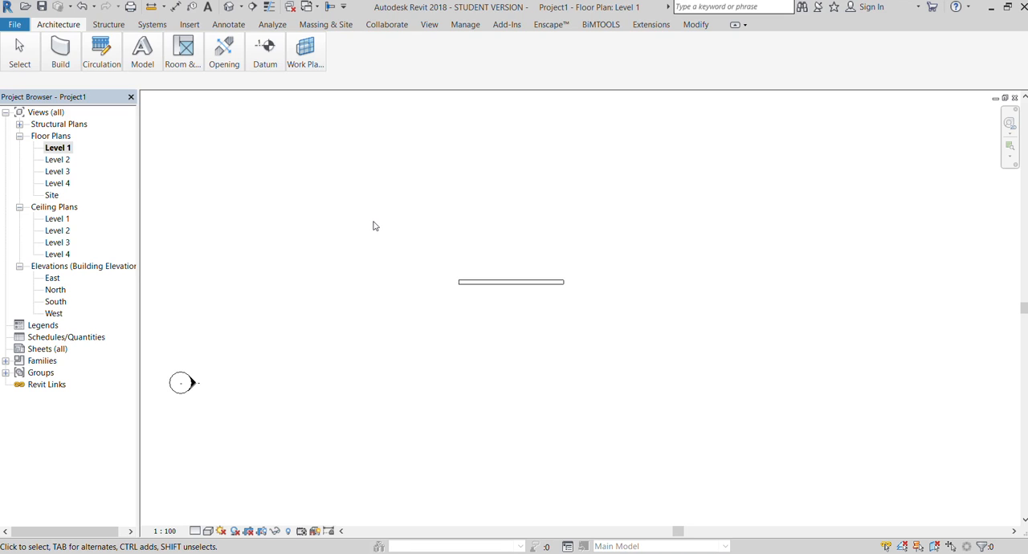
{"action": "left_click", "coordinate": [468, 283]}
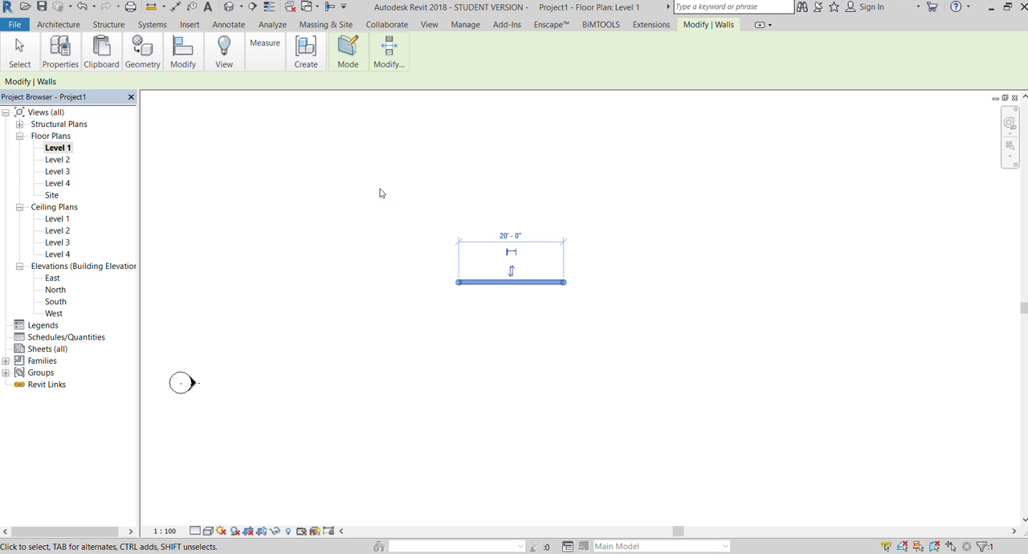
{"action": "left_click", "coordinate": [429, 24]}
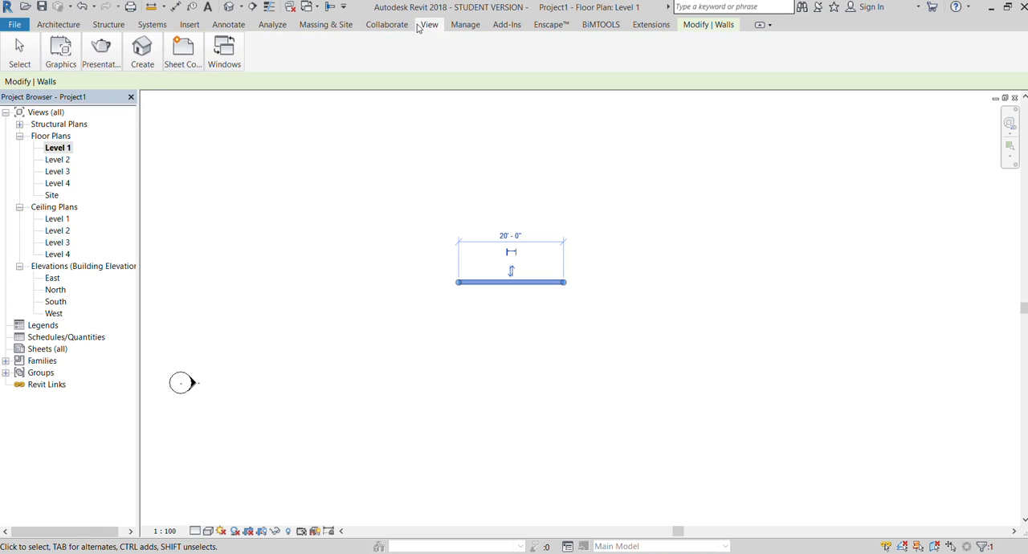
{"action": "left_click", "coordinate": [133, 82]}
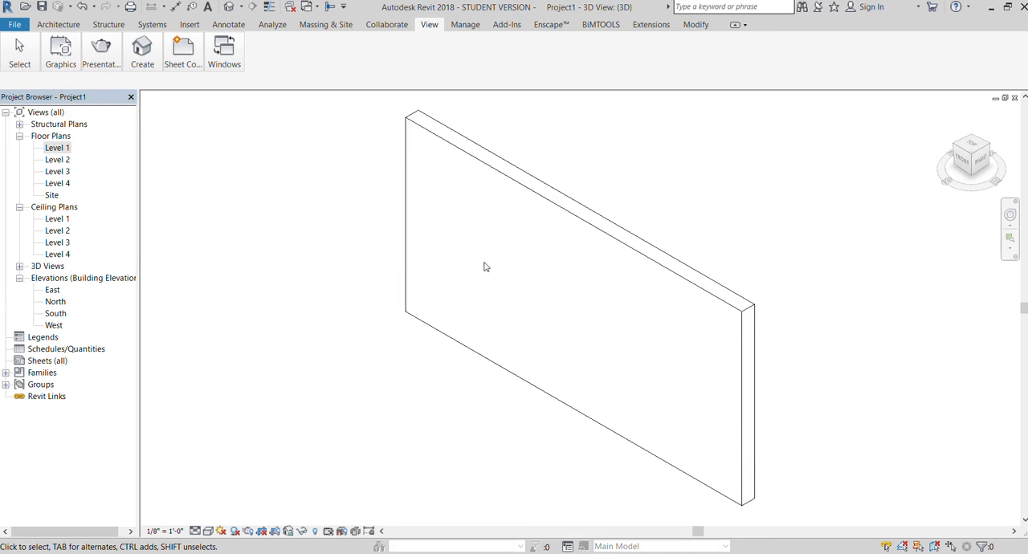
{"action": "scroll", "coordinate": [478, 269], "scroll_direction": "down", "scroll_amount": 1}
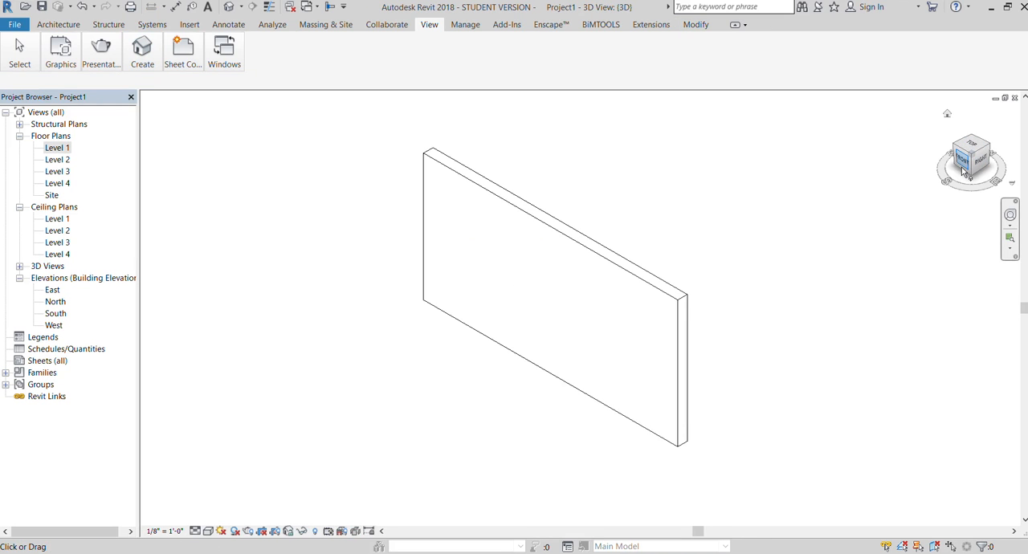
{"action": "left_click_drag", "start_coordinate": [963, 171], "coordinate": [806, 223]}
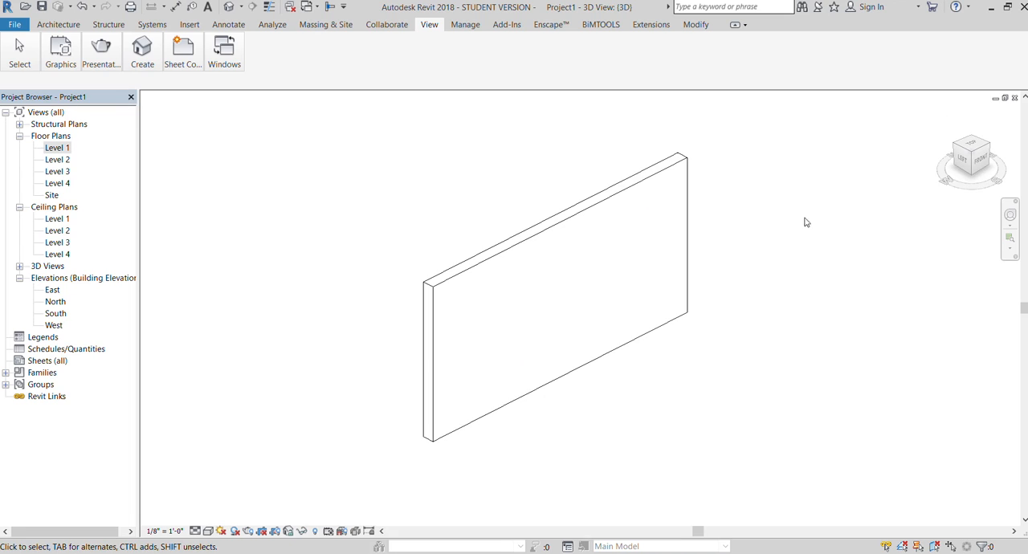
- Set the 3D view's visual style to Shaded
{"action": "scroll", "coordinate": [806, 223], "scroll_direction": "up", "scroll_amount": 1}
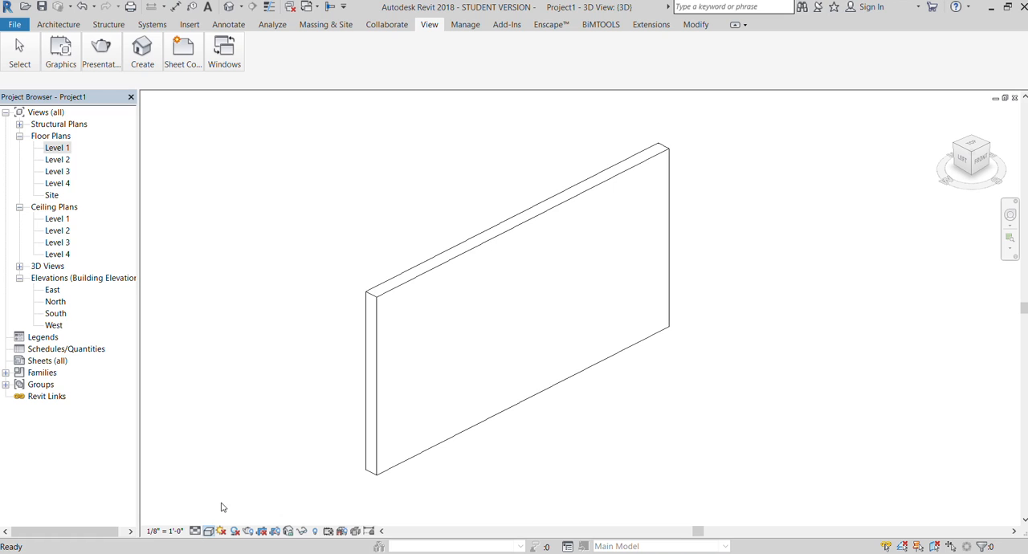
{"action": "key", "text": "s"}
{"action": "key", "text": "d"}
{"action": "scroll", "coordinate": [325, 165], "scroll_direction": "down", "scroll_amount": 1}
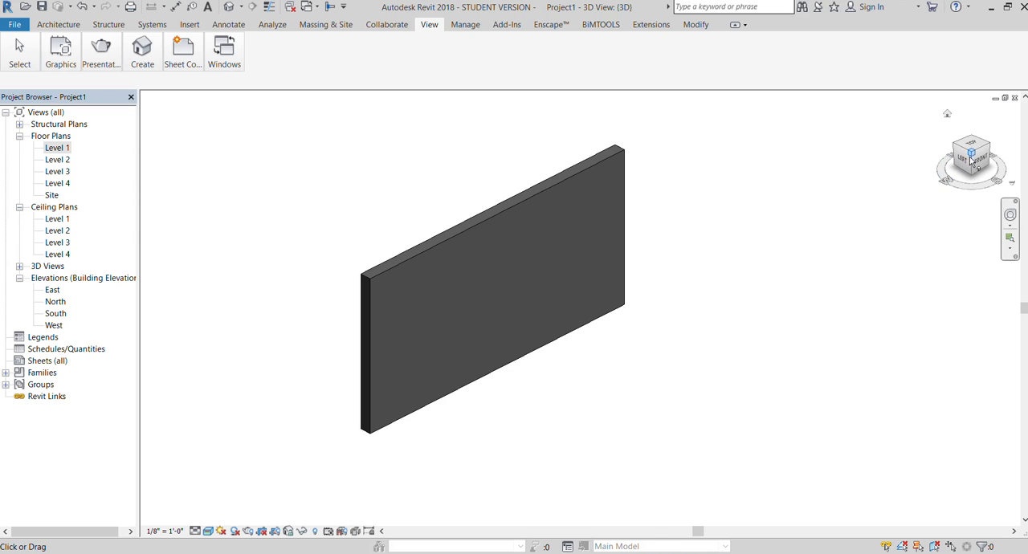
- Orient the 3D view squarely to the Back face of the wall
{"action": "left_click", "coordinate": [970, 161]}
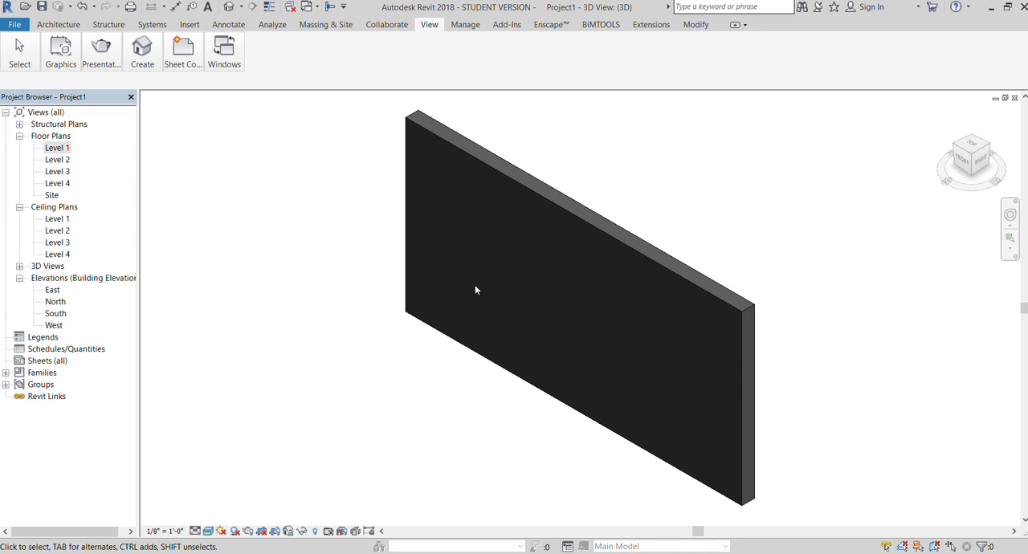
{"action": "left_click", "coordinate": [983, 163]}
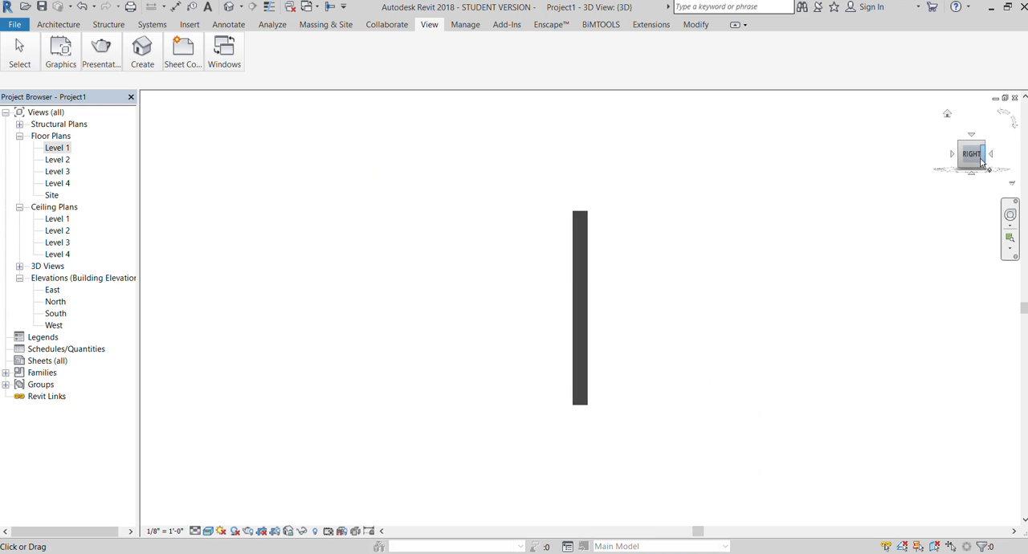
{"action": "left_click", "coordinate": [989, 156]}
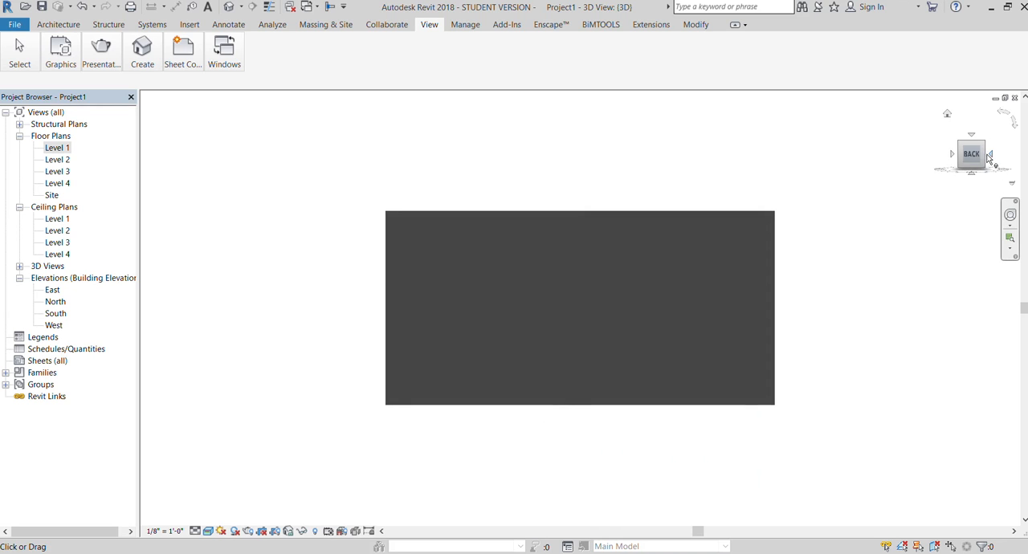
{"action": "scroll", "coordinate": [337, 202], "scroll_direction": "down", "scroll_amount": 1}
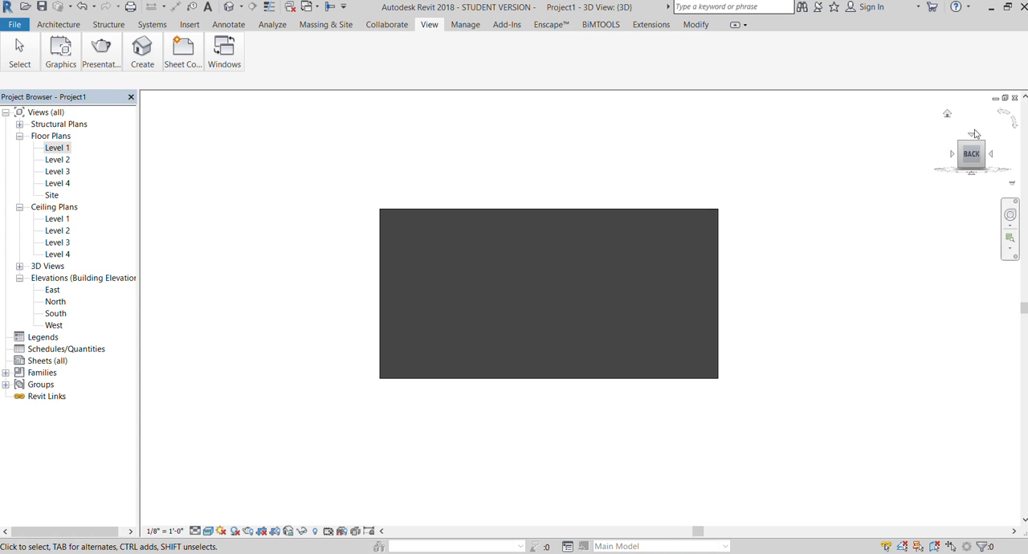
{"action": "left_click", "coordinate": [947, 115]}
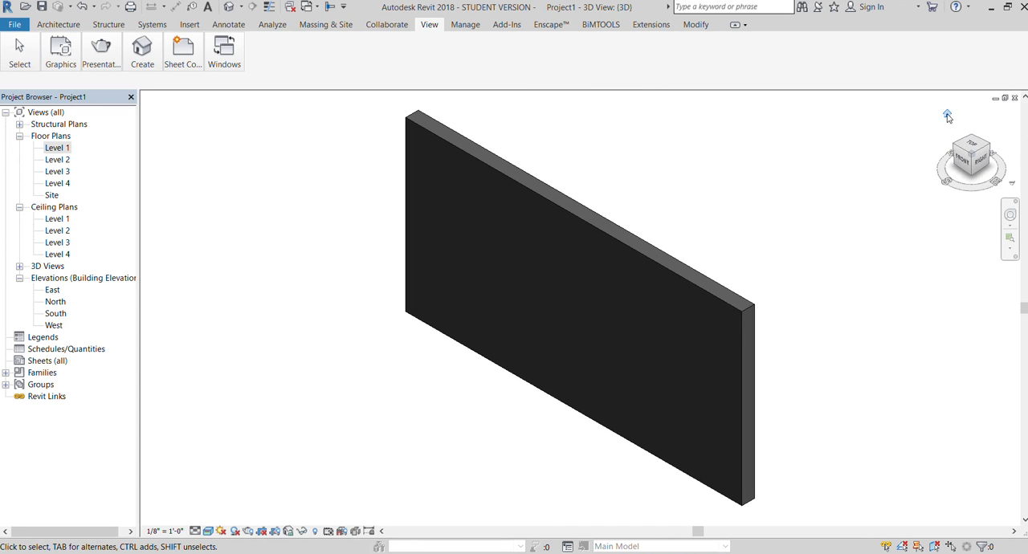
{"action": "left_click", "coordinate": [992, 156]}
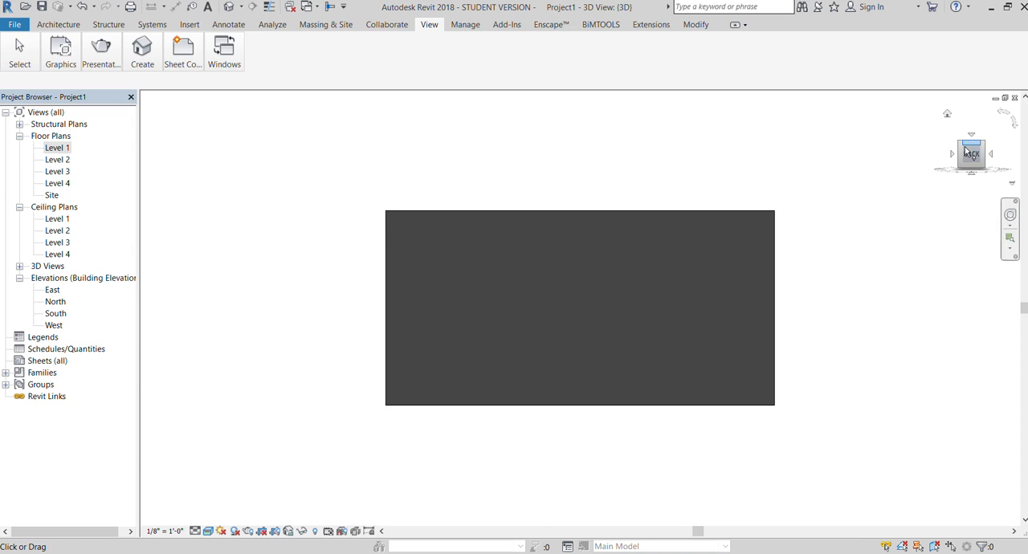
{"action": "left_click_drag", "start_coordinate": [972, 156], "coordinate": [987, 185]}
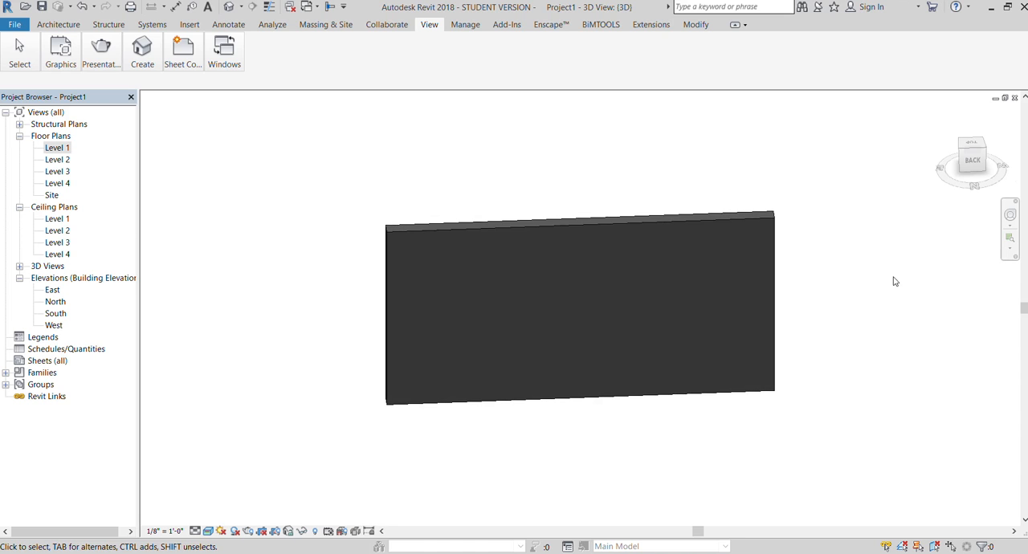
{"action": "left_click", "coordinate": [973, 165]}
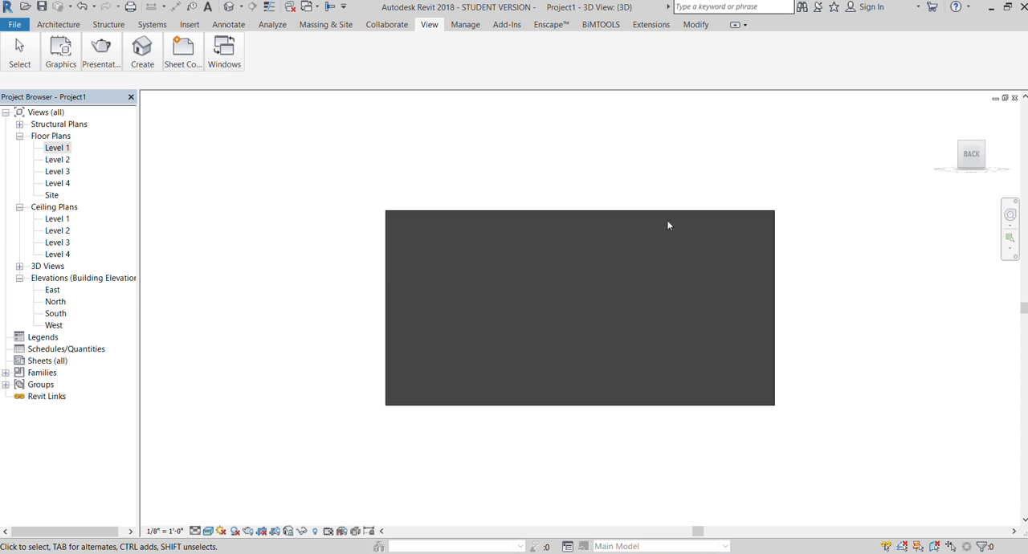
- Edit the wall's profile to cut a rectangular opening 4'-0" wide and 8'-0" high near one end, and finish the sketch
{"action": "left_click", "coordinate": [614, 220]}
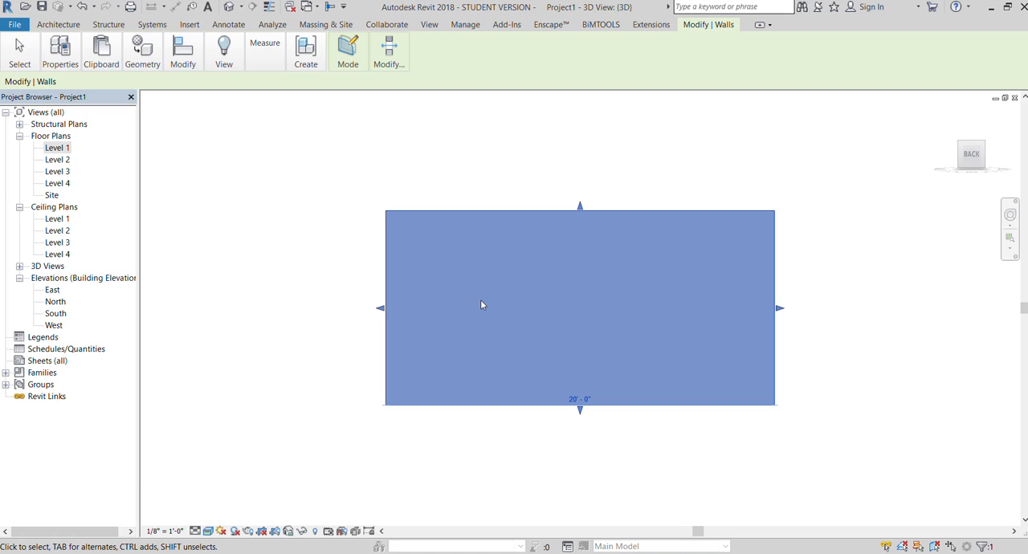
{"action": "scroll", "coordinate": [346, 232], "scroll_direction": "down", "scroll_amount": 1}
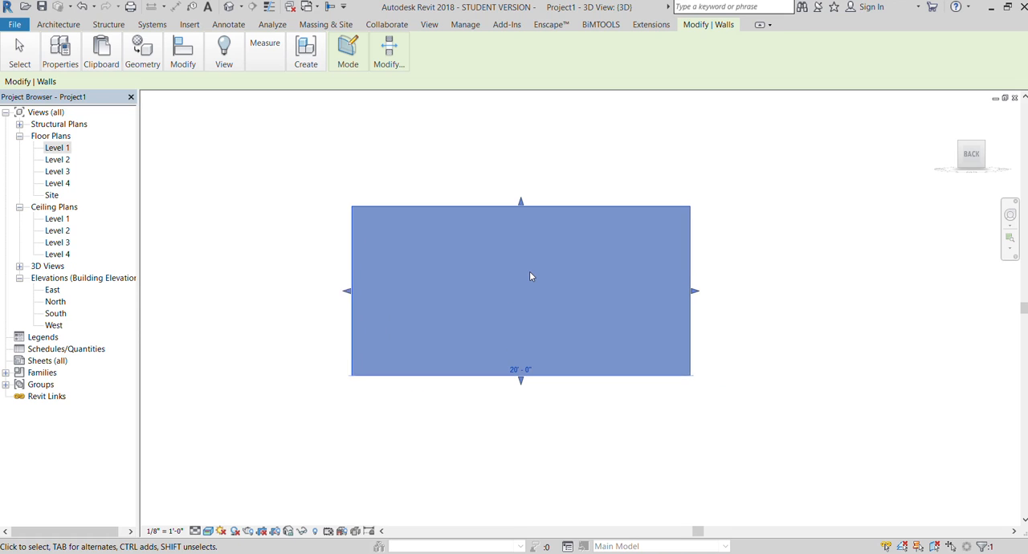
{"action": "scroll", "coordinate": [530, 275], "scroll_direction": "up", "scroll_amount": 1}
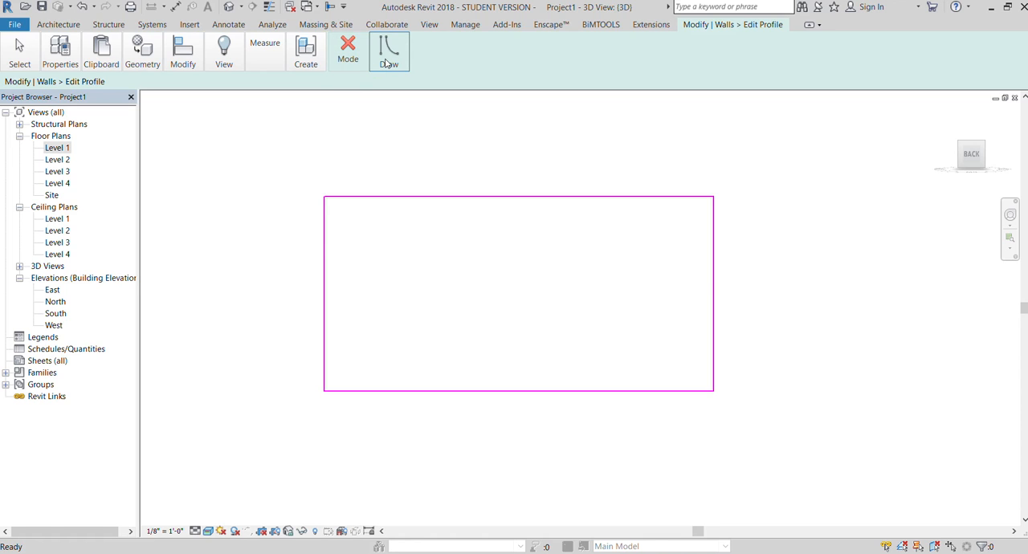
{"action": "left_click", "coordinate": [388, 63]}
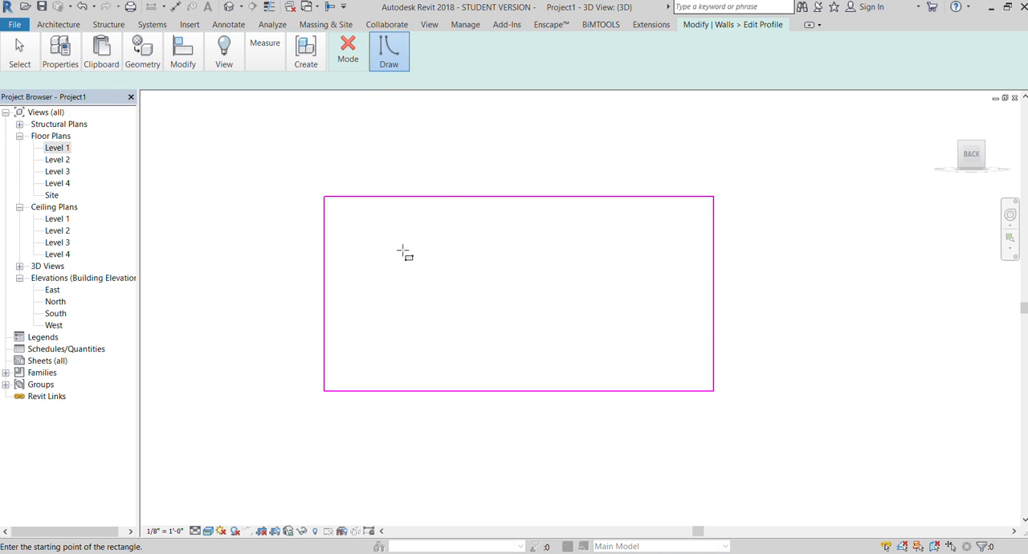
{"action": "left_click", "coordinate": [347, 218]}
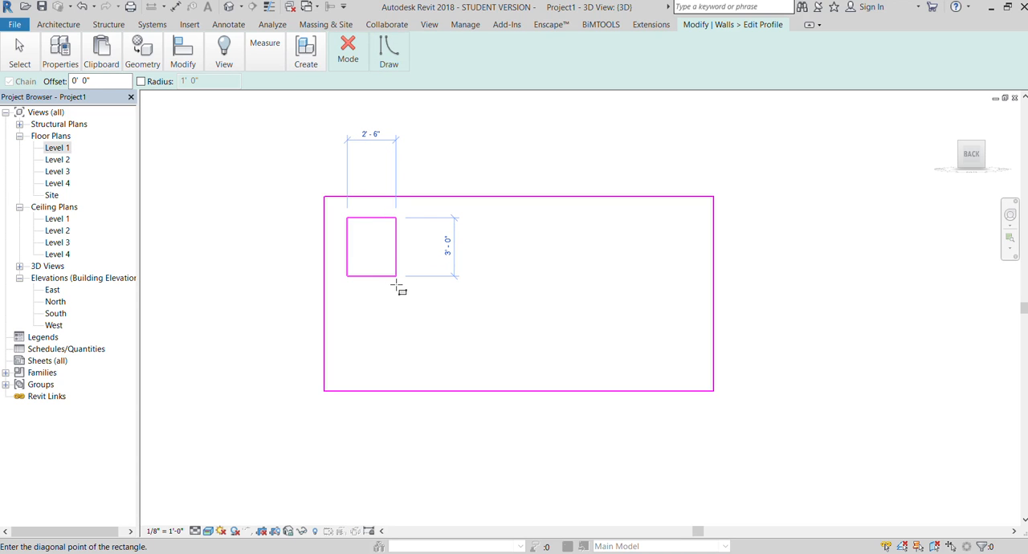
{"action": "left_click", "coordinate": [427, 379]}
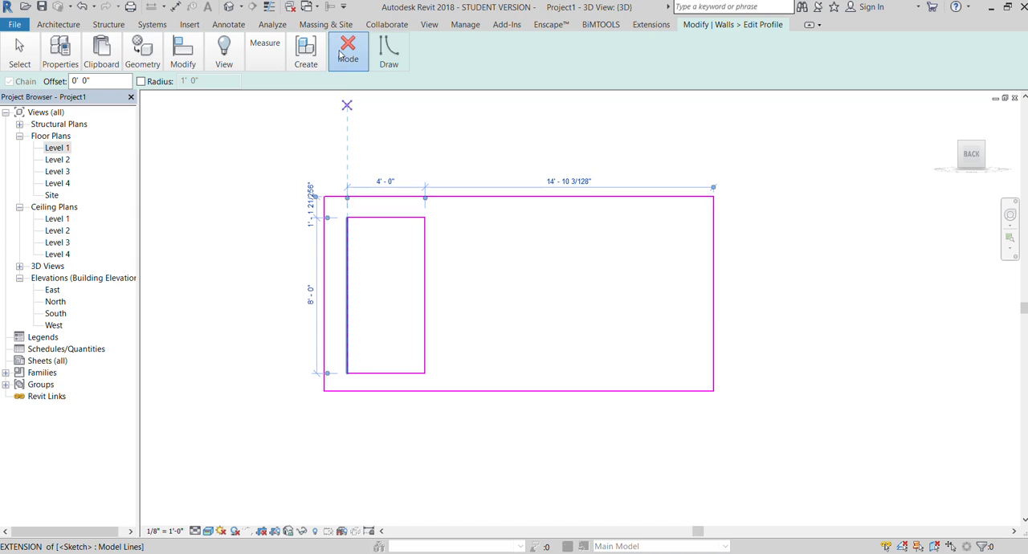
{"action": "left_click", "coordinate": [344, 107]}
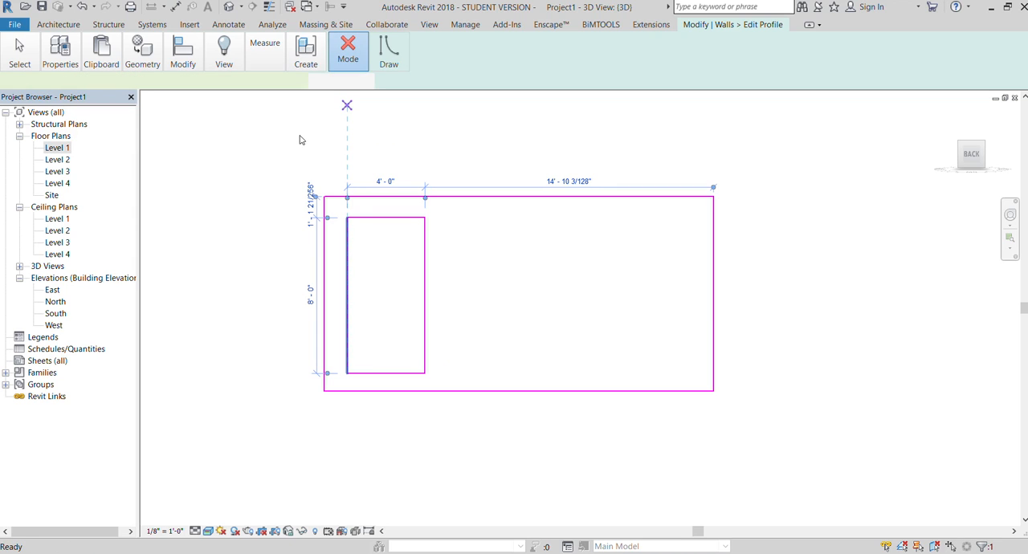
{"action": "left_click", "coordinate": [279, 167]}
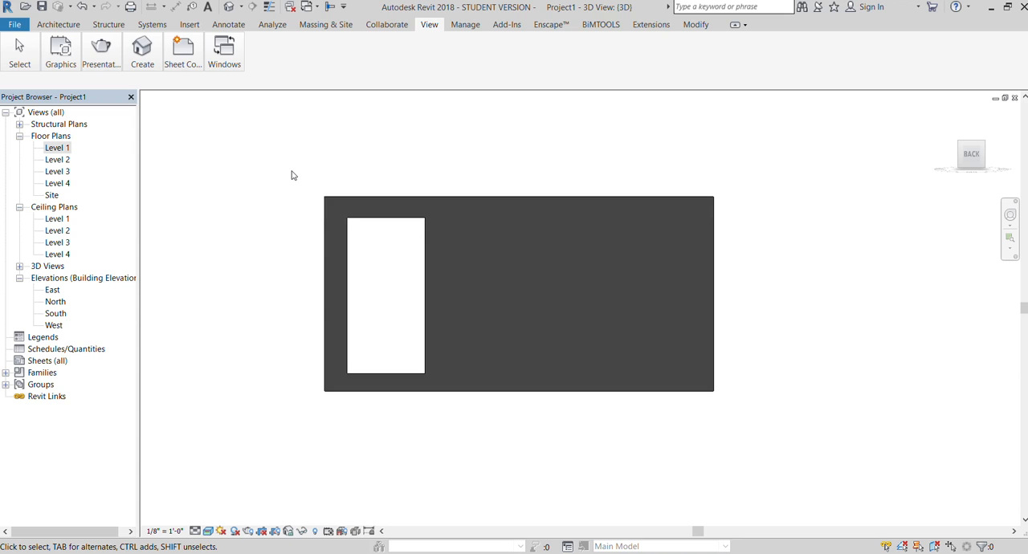
- Reopen the wall's profile sketch and draw a circle of 1'-0" radius beside the rectangular opening, near the wall's bottom edge
{"action": "left_click", "coordinate": [448, 200]}
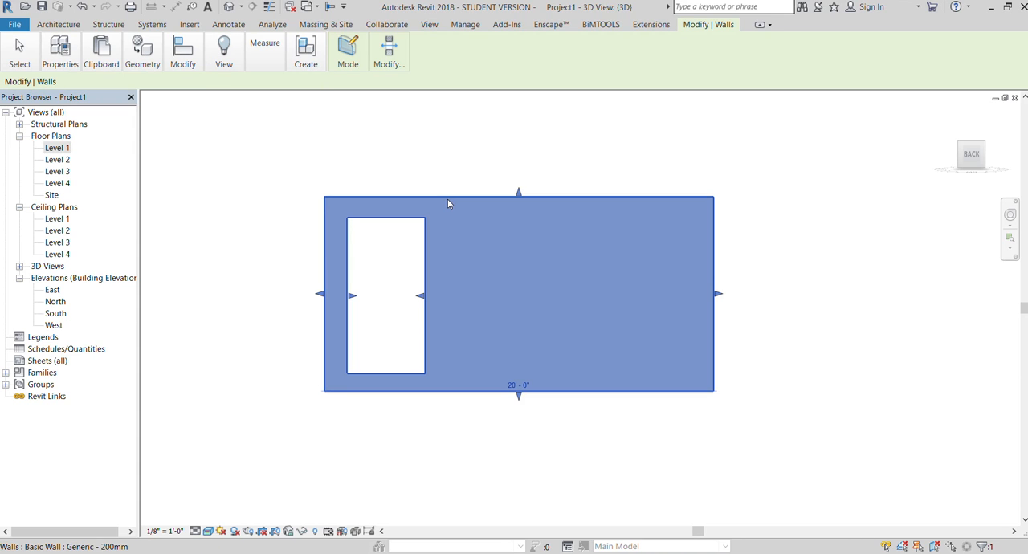
{"action": "left_click", "coordinate": [347, 64]}
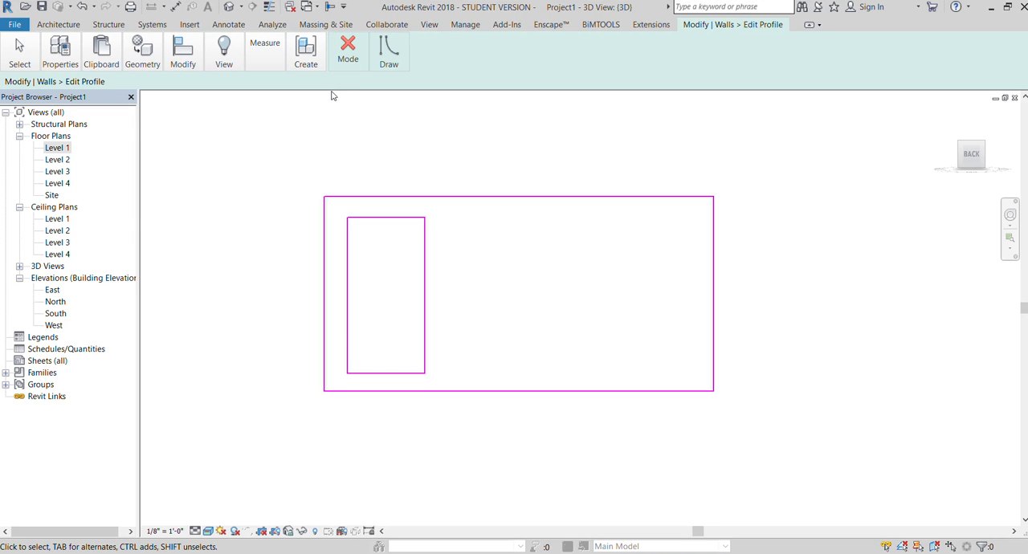
{"action": "left_click", "coordinate": [388, 64]}
{"action": "left_click", "coordinate": [552, 230]}
{"action": "left_click", "coordinate": [386, 49]}
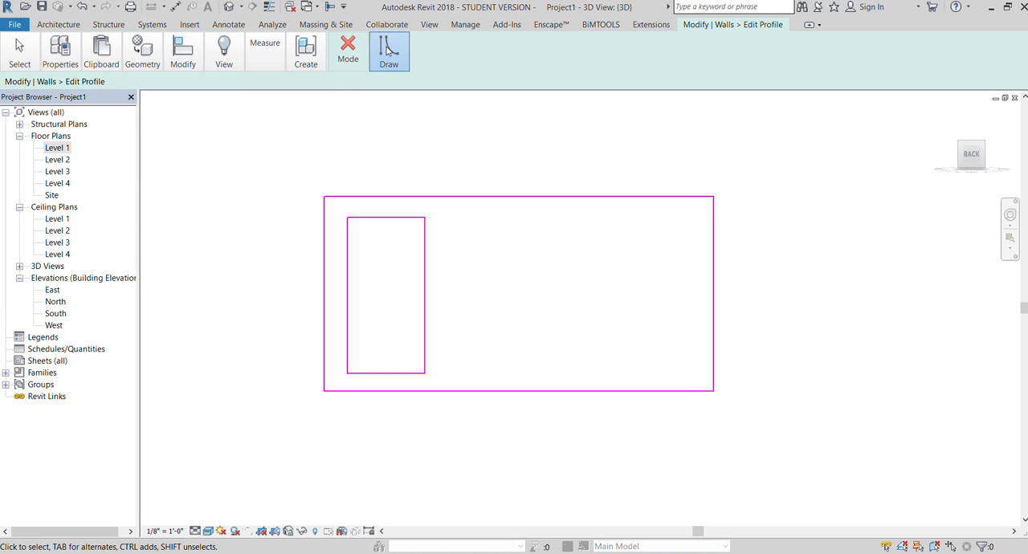
{"action": "left_click", "coordinate": [432, 85]}
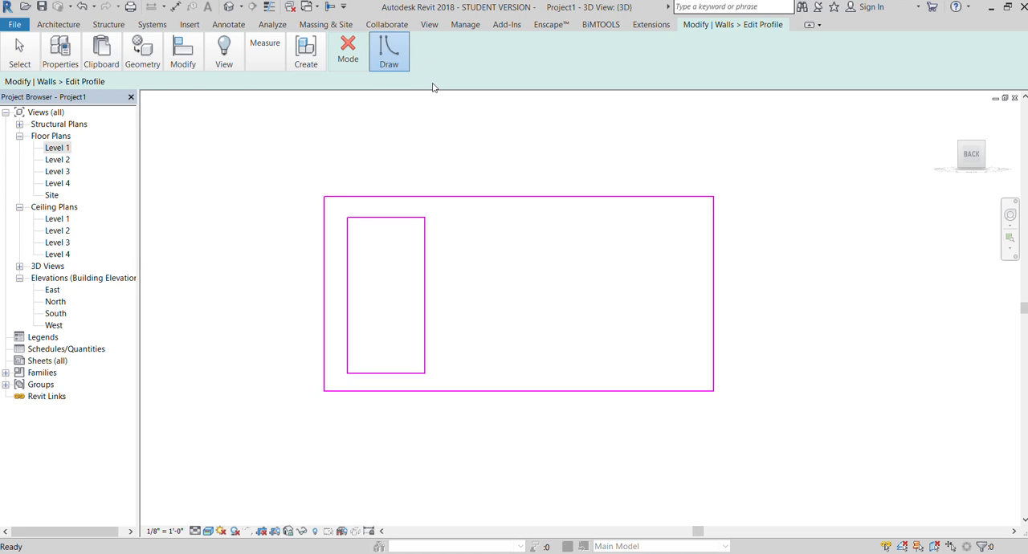
{"action": "left_click", "coordinate": [475, 352]}
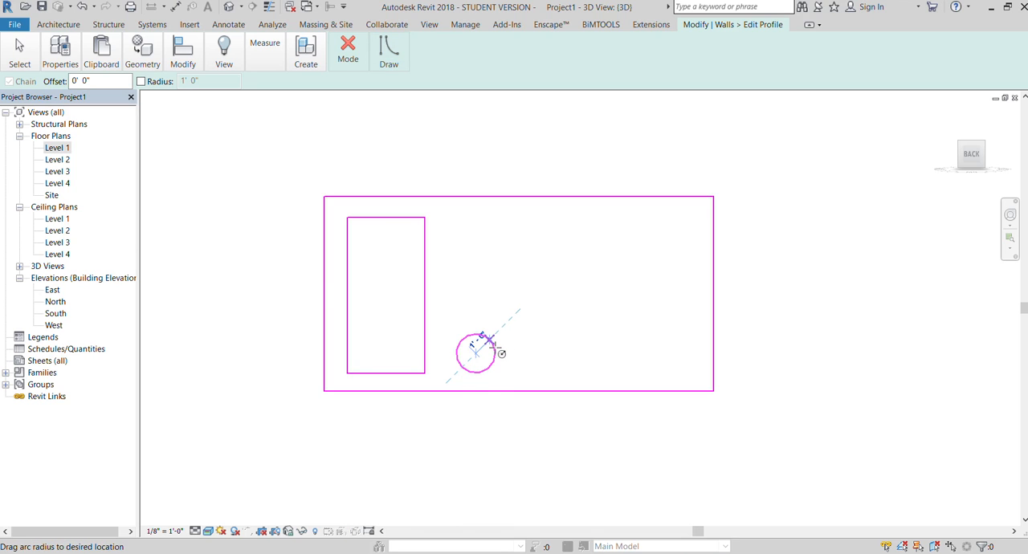
{"action": "left_click", "coordinate": [495, 348]}
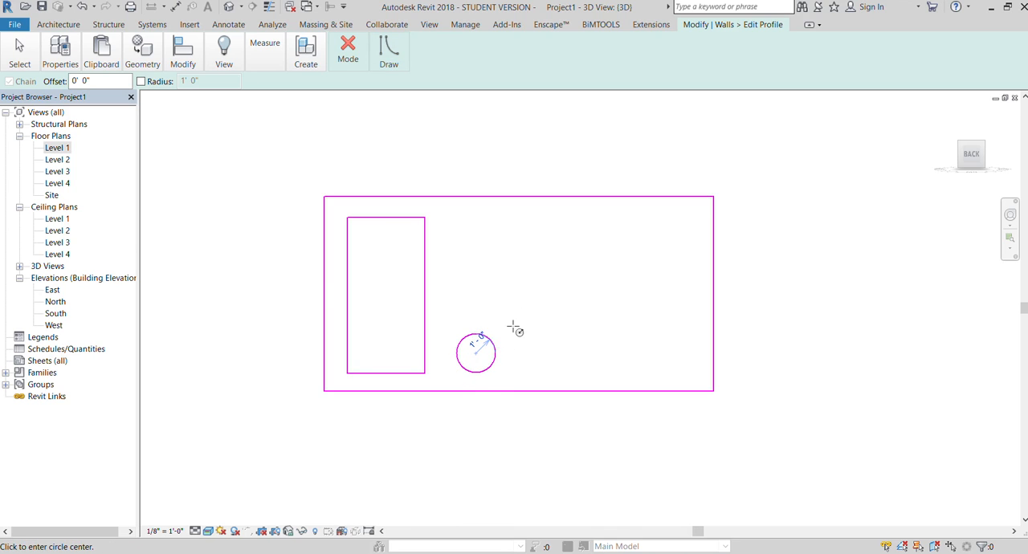
- Sketch two more circles rising diagonally from the first, with radii of 1'-6" near the wall's middle and 2'-0" at its top edge
{"action": "left_click", "coordinate": [529, 297]}
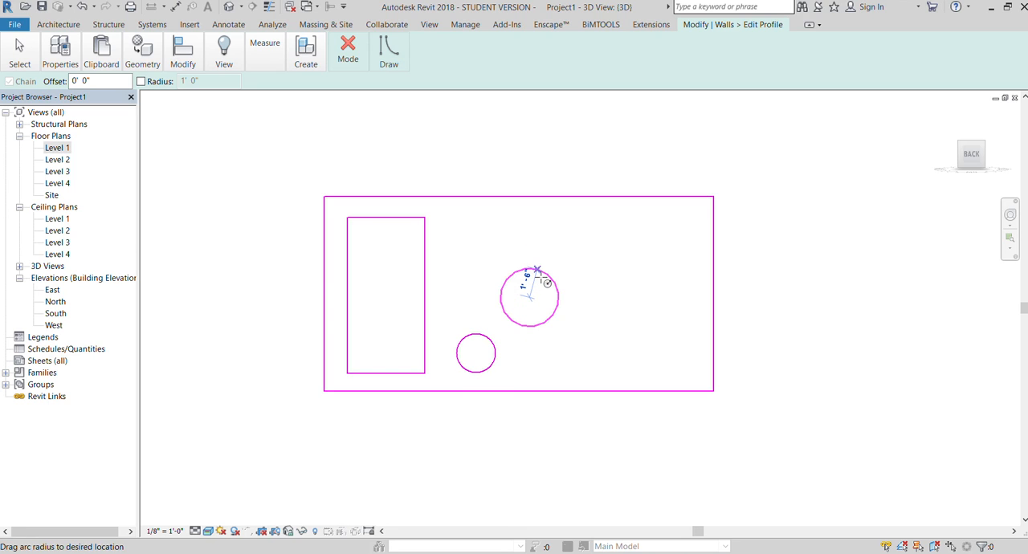
{"action": "left_click", "coordinate": [540, 279]}
{"action": "left_click", "coordinate": [593, 232]}
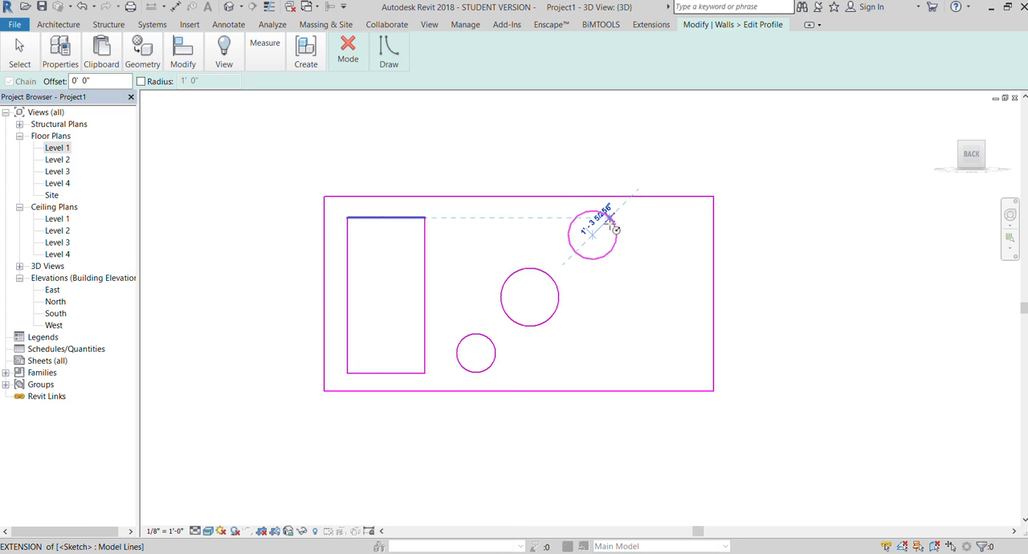
{"action": "left_click", "coordinate": [624, 215]}
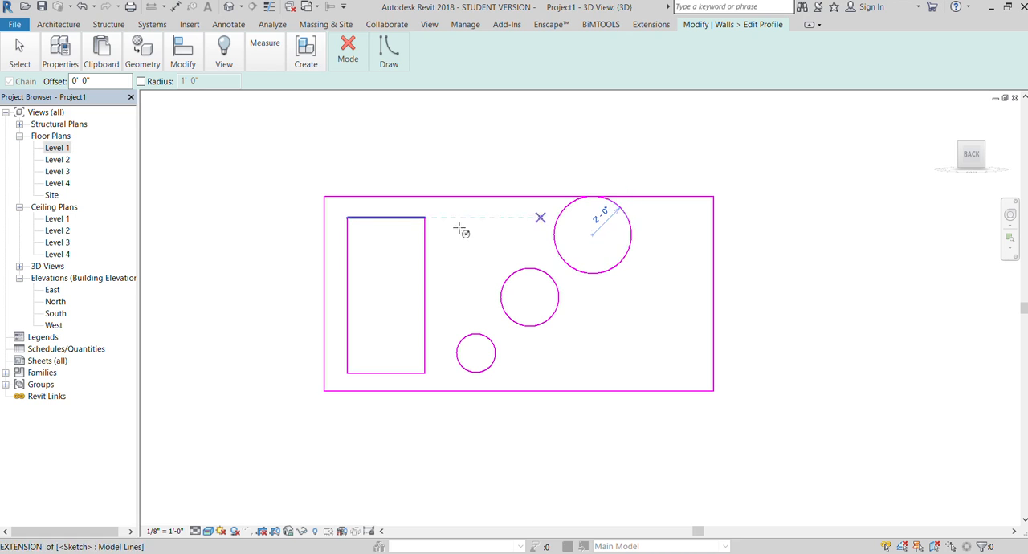
{"action": "scroll", "coordinate": [597, 208], "scroll_direction": "up", "scroll_amount": 5}
{"action": "scroll", "coordinate": [597, 211], "scroll_direction": "down", "scroll_amount": 5}
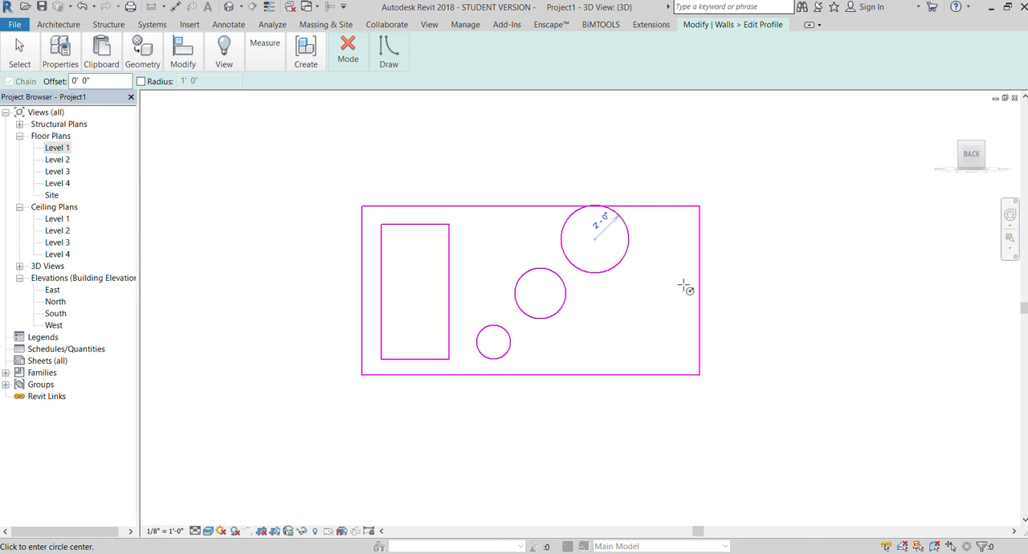
- Undo the circle touching the wall's top edge, redraw it with a 2'-0" radius fully inside the profile's open end, and finish the sketch
{"action": "key", "text": "ctrl+z"}
{"action": "scroll", "coordinate": [608, 268], "scroll_direction": "up", "scroll_amount": 1}
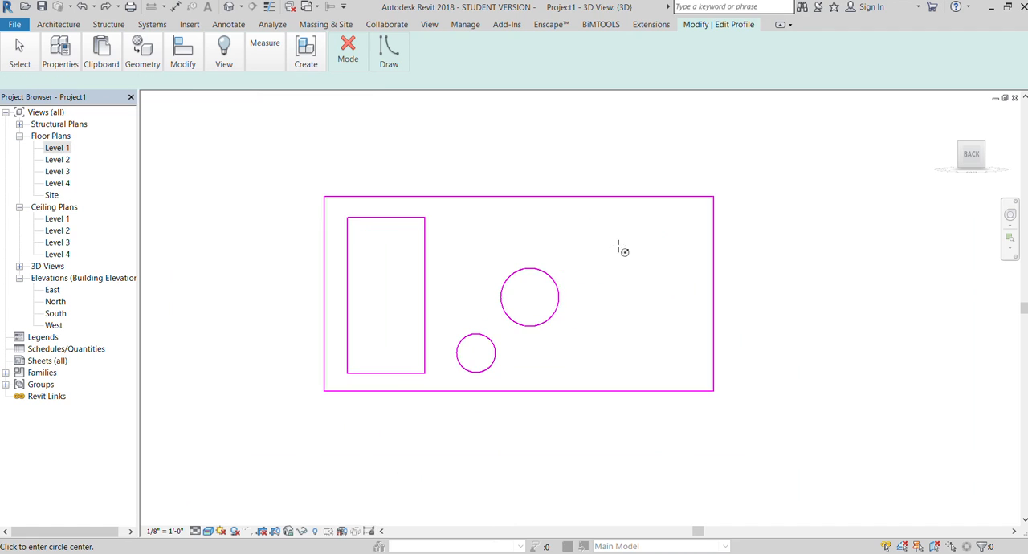
{"action": "left_click", "coordinate": [640, 326]}
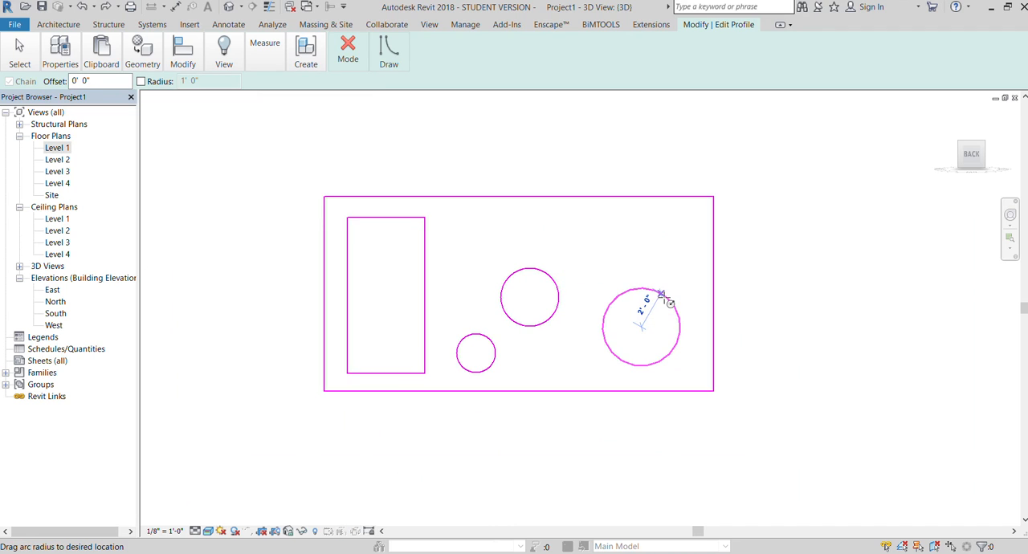
{"action": "left_click", "coordinate": [661, 295]}
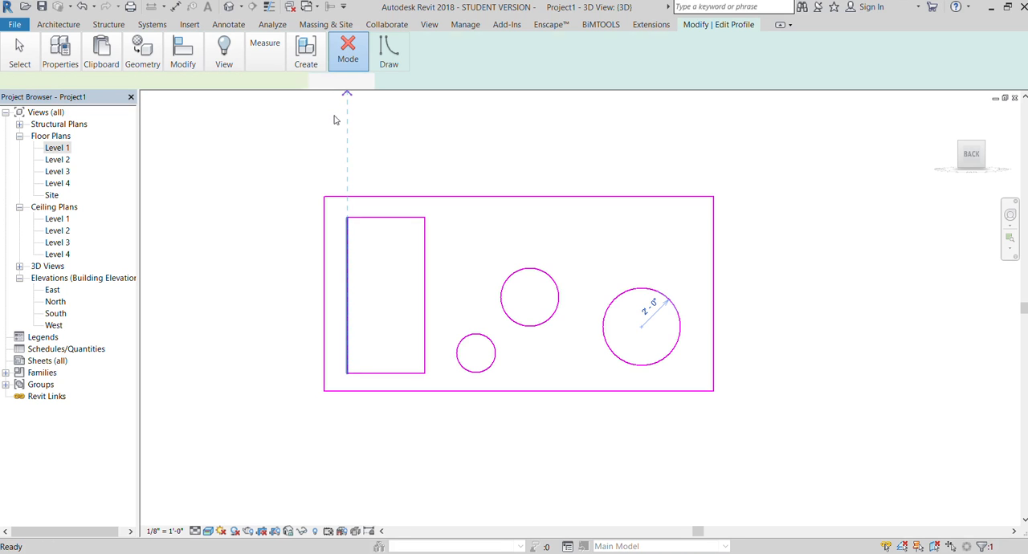
{"action": "scroll", "coordinate": [206, 298], "scroll_direction": "down", "scroll_amount": 2}
{"action": "left_click", "coordinate": [668, 186]}
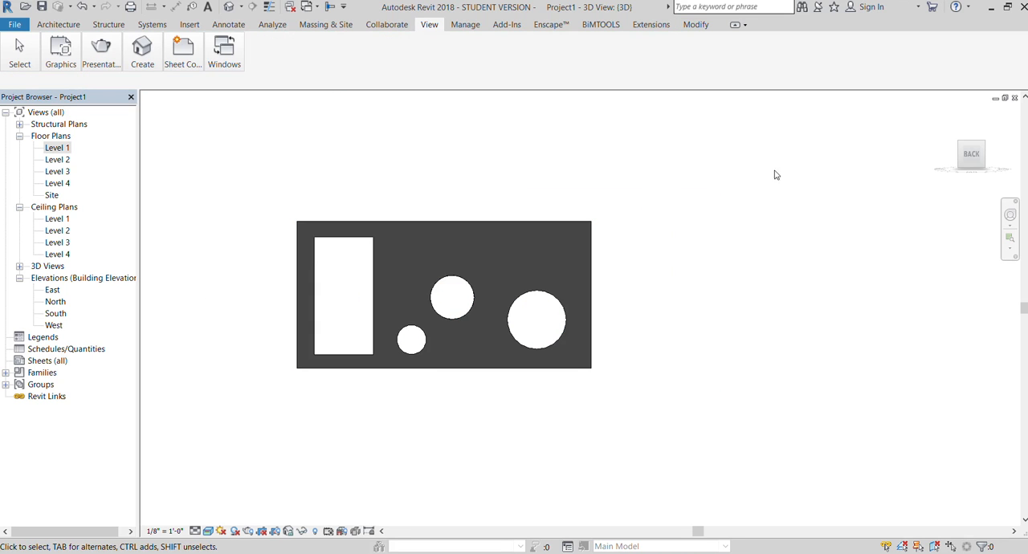
- Inspect the openings in perspective, return to the Back view, and reset the wall's profile to a solid rectangle
{"action": "left_click_drag", "start_coordinate": [957, 156], "coordinate": [976, 172]}
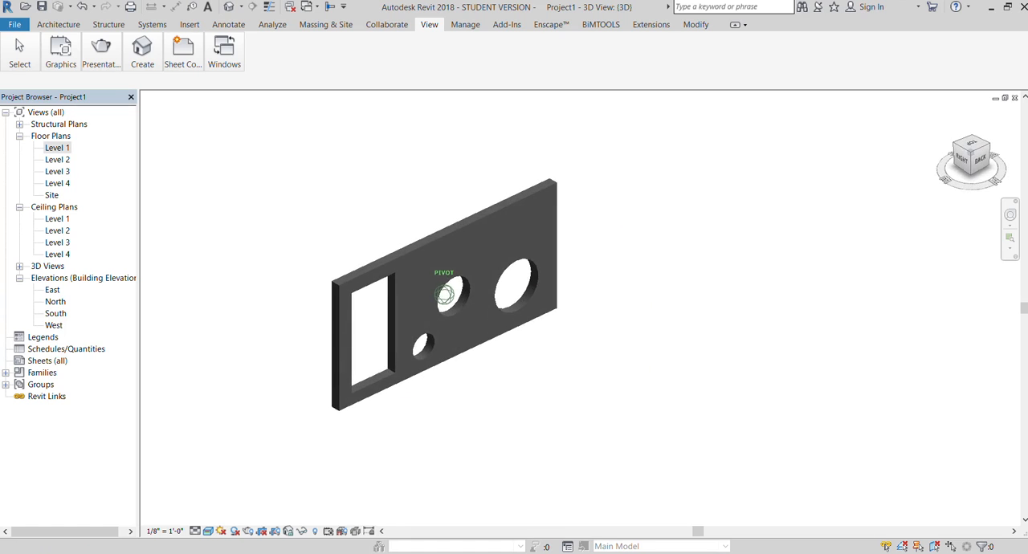
{"action": "scroll", "coordinate": [399, 260], "scroll_direction": "up", "scroll_amount": 2}
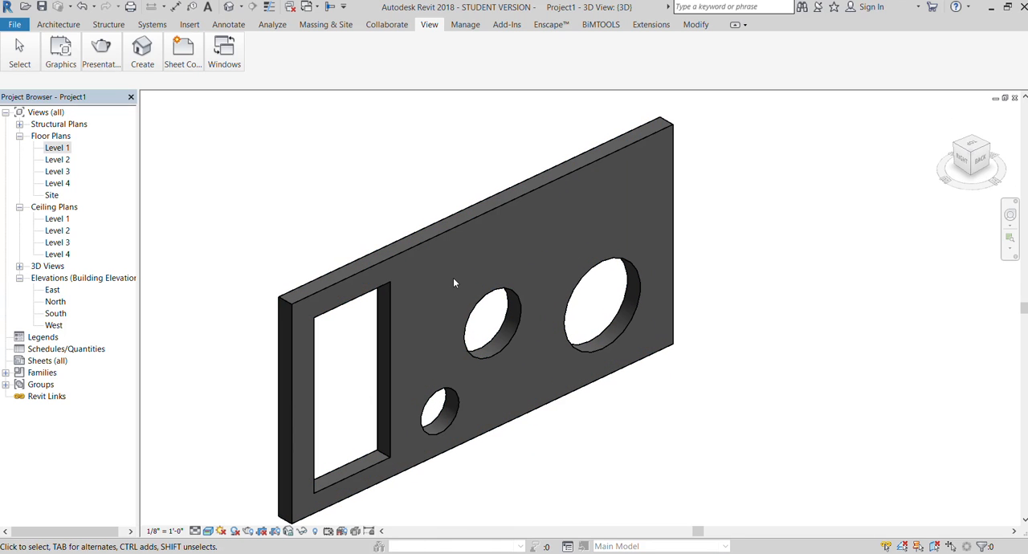
{"action": "left_click", "coordinate": [984, 160]}
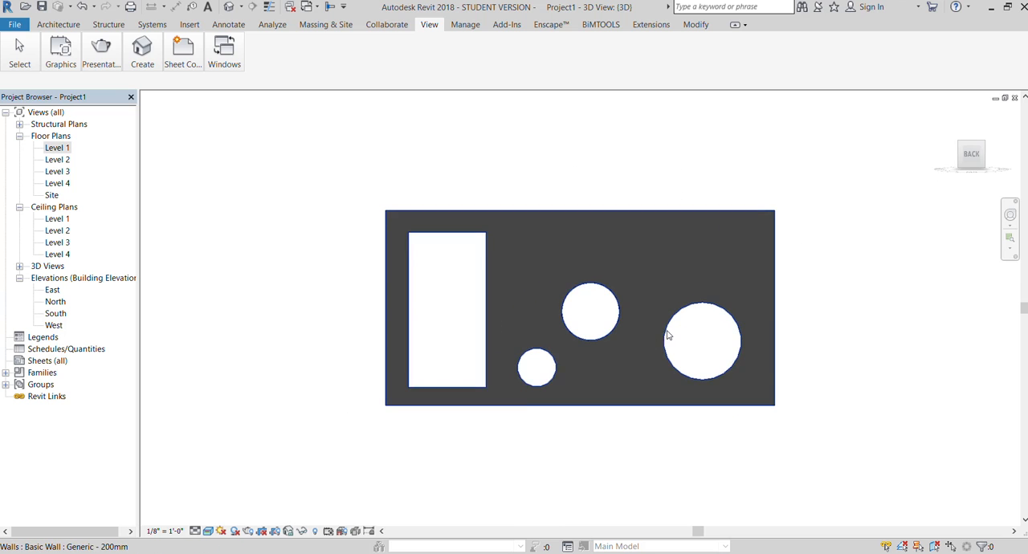
{"action": "left_click", "coordinate": [665, 321]}
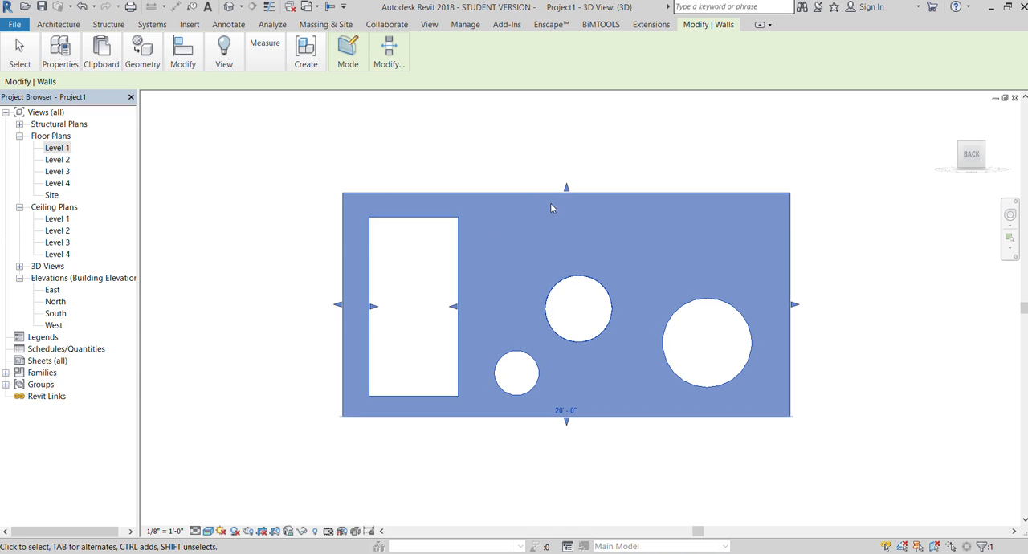
{"action": "left_click", "coordinate": [389, 53]}
{"action": "left_click", "coordinate": [454, 101]}
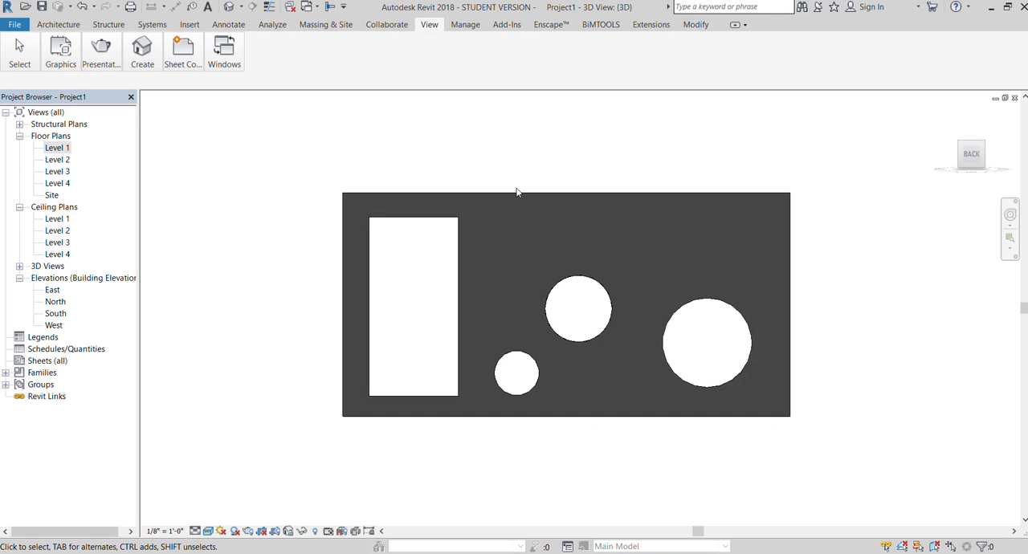
{"action": "left_click", "coordinate": [511, 192]}
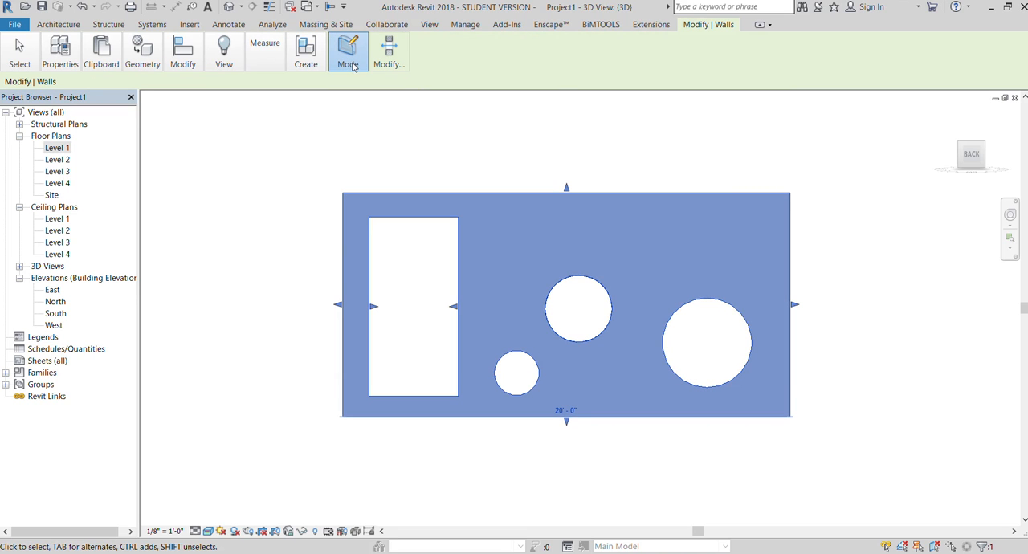
{"action": "left_click", "coordinate": [360, 109]}
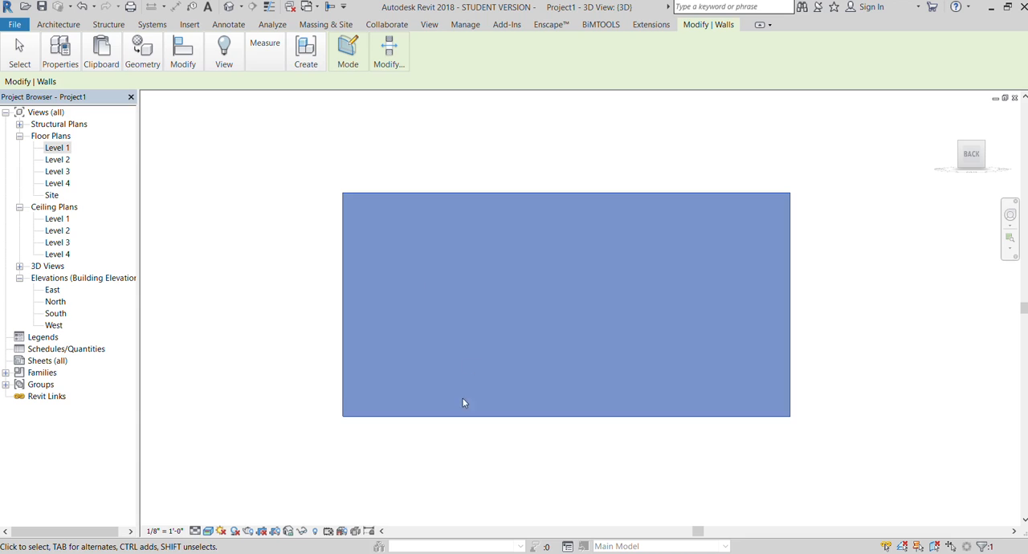
{"action": "left_click", "coordinate": [214, 331]}
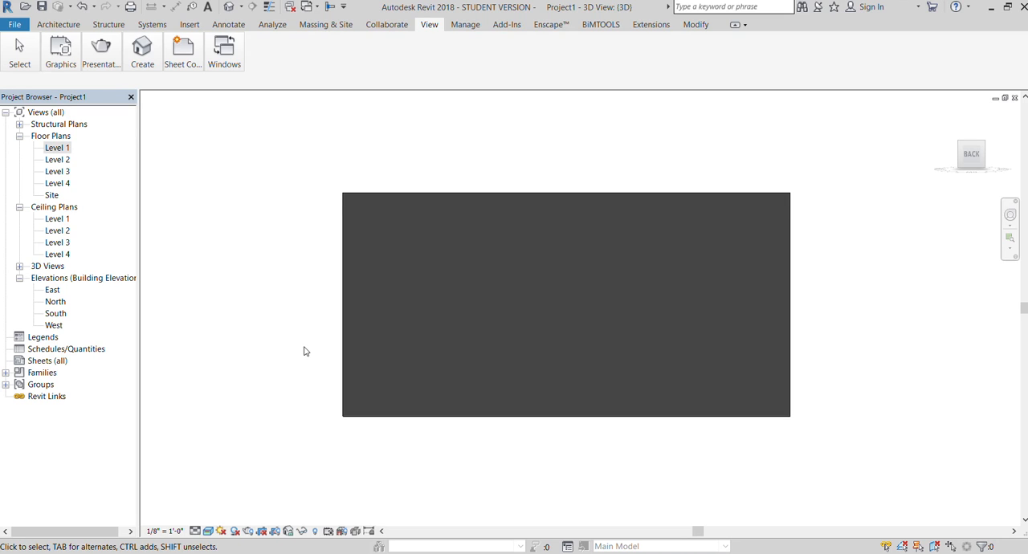
- Edit the wall's profile and sketch a vertical rectangle 1'-0" wide and 8'-0" high near one end
{"action": "left_click", "coordinate": [546, 201]}
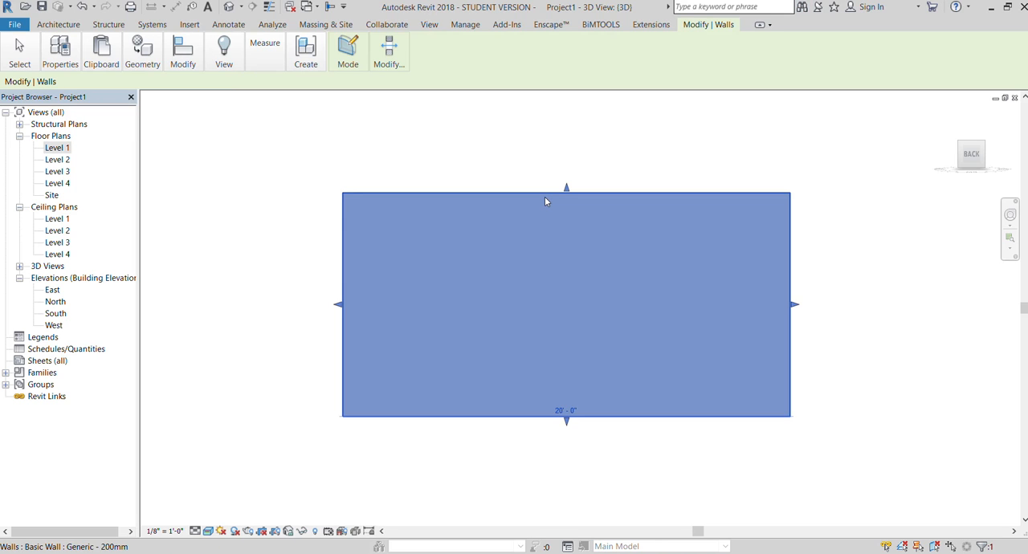
{"action": "left_click", "coordinate": [337, 85]}
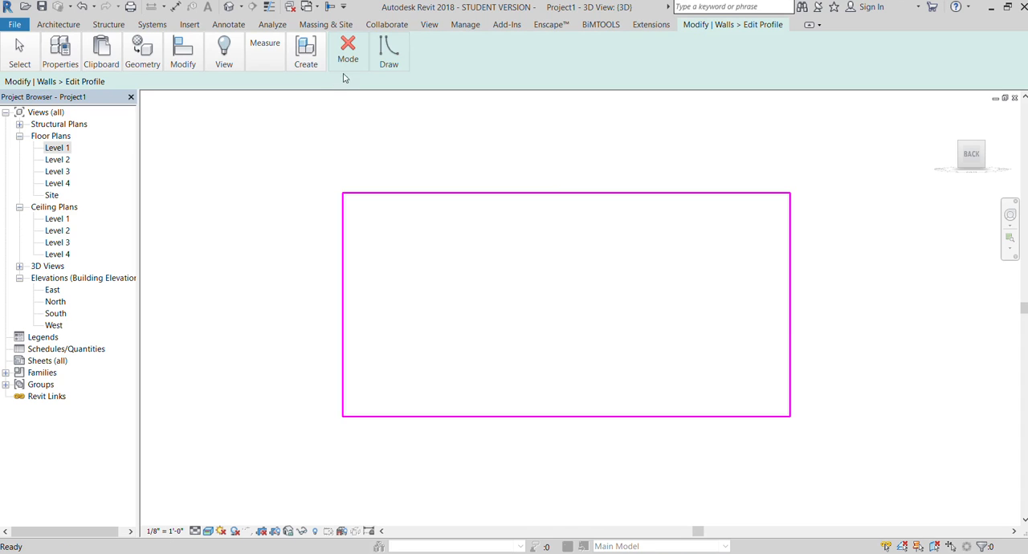
{"action": "left_click", "coordinate": [375, 56]}
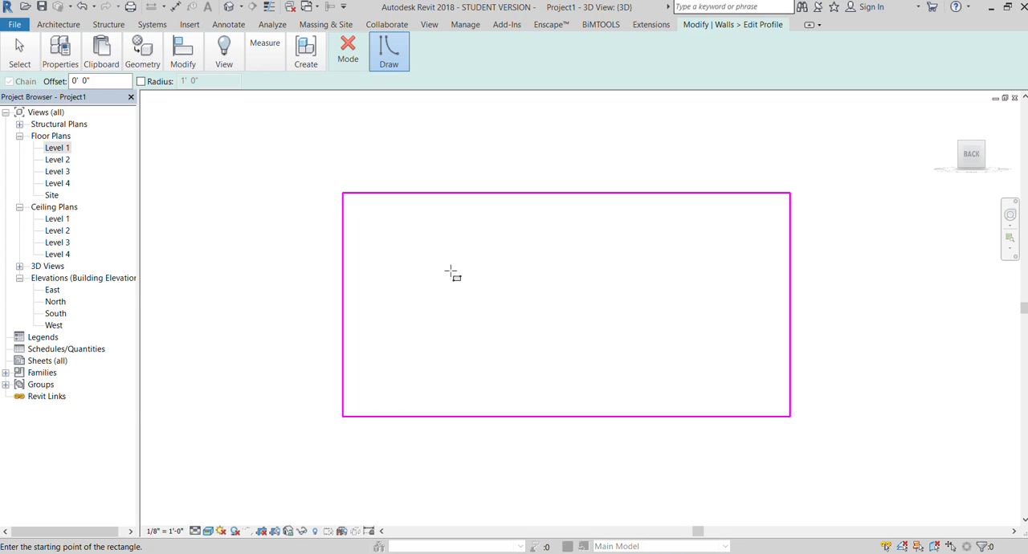
{"action": "left_click", "coordinate": [377, 210]}
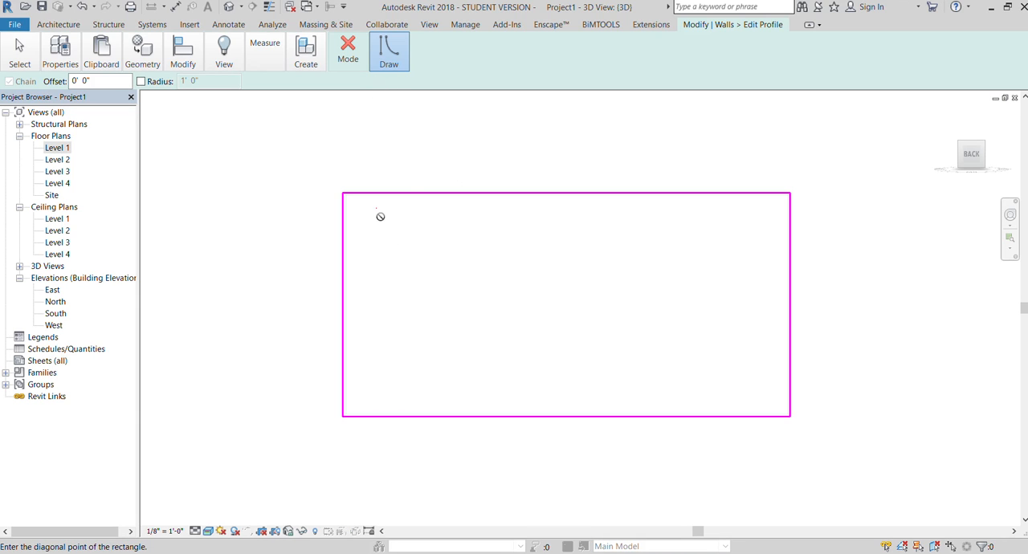
{"action": "left_click", "coordinate": [398, 387]}
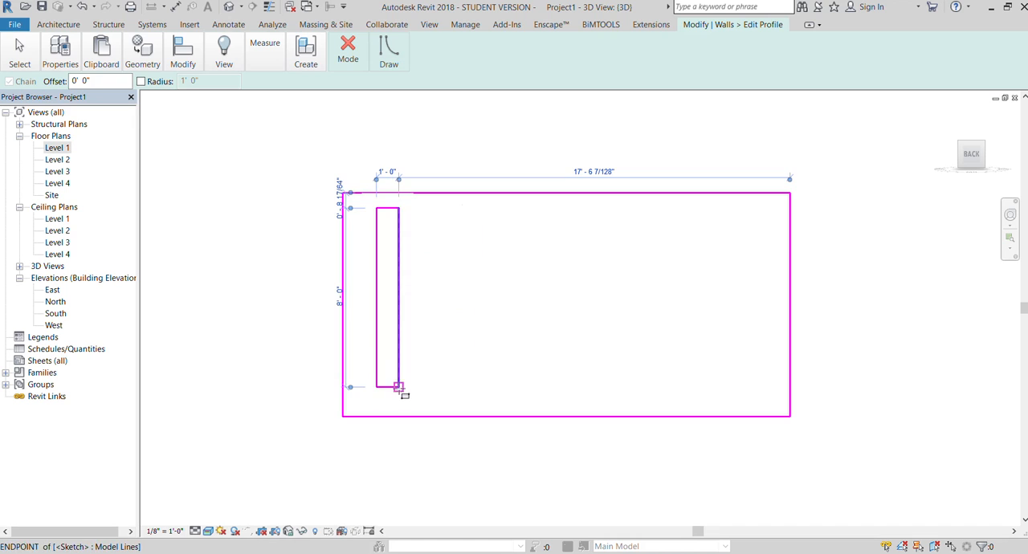
- Sketch three more 8'-0" high rectangles, about 1'-1" to 1'-2" wide, aligned beside the first, and finish the sketch
{"action": "left_click", "coordinate": [423, 208]}
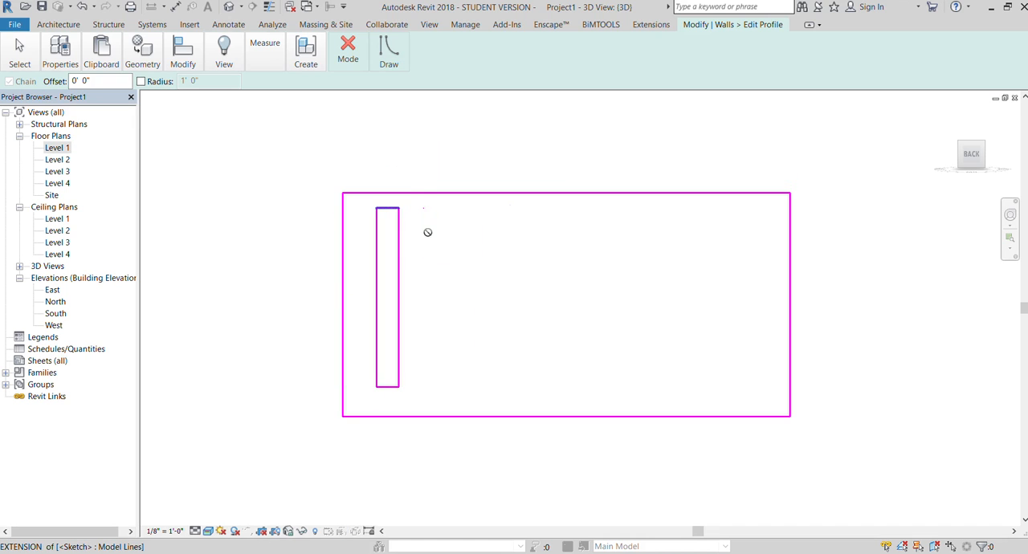
{"action": "left_click", "coordinate": [447, 387]}
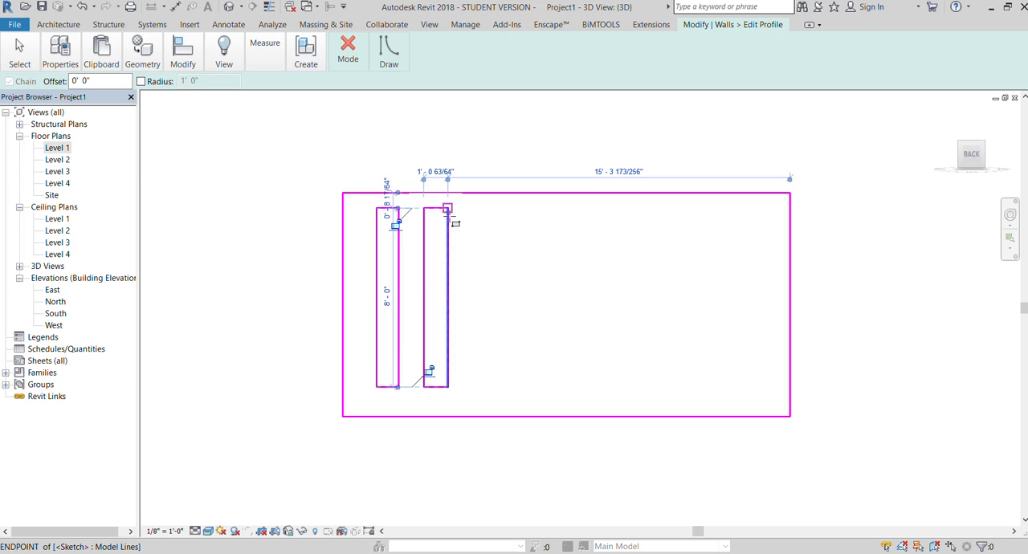
{"action": "left_click", "coordinate": [479, 208]}
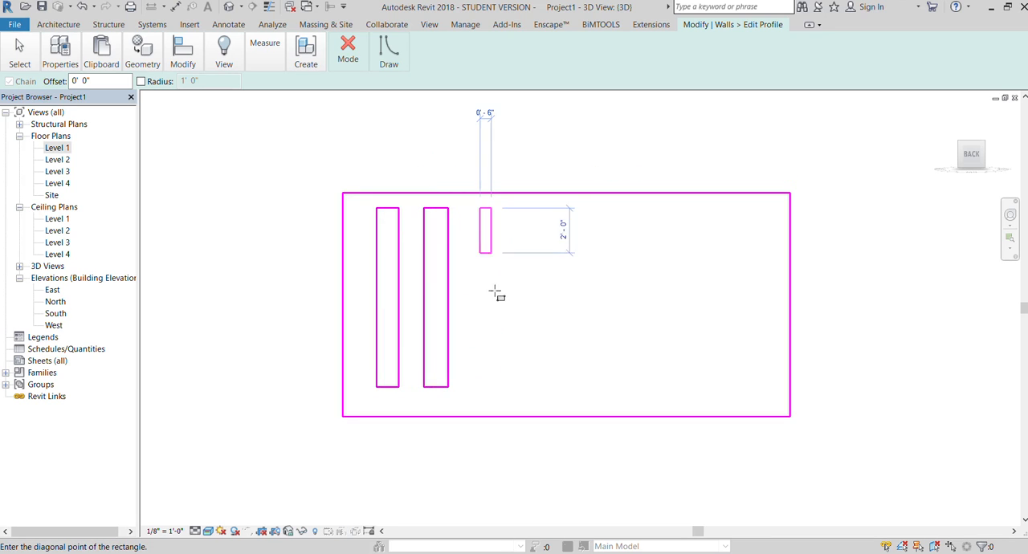
{"action": "left_click", "coordinate": [506, 388]}
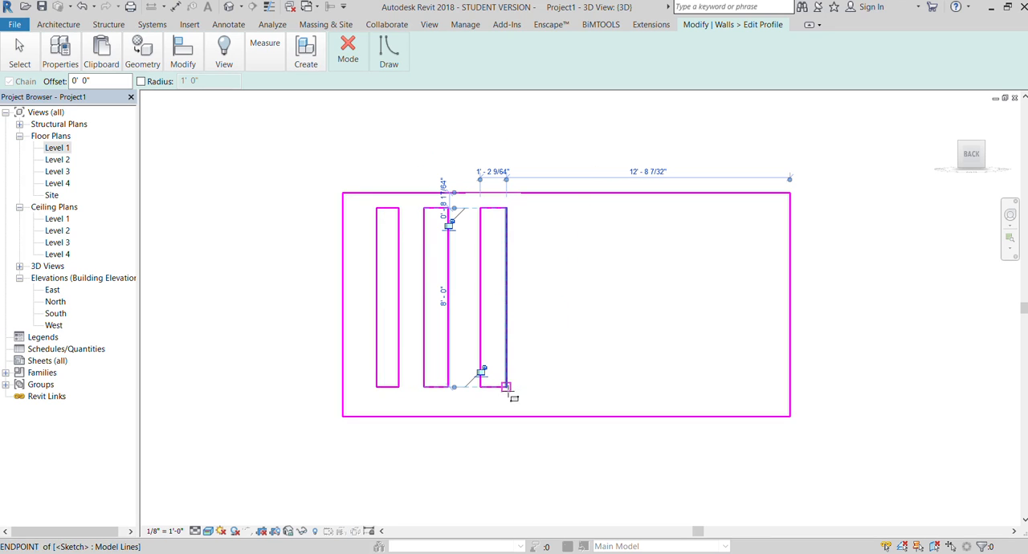
{"action": "left_click", "coordinate": [535, 208]}
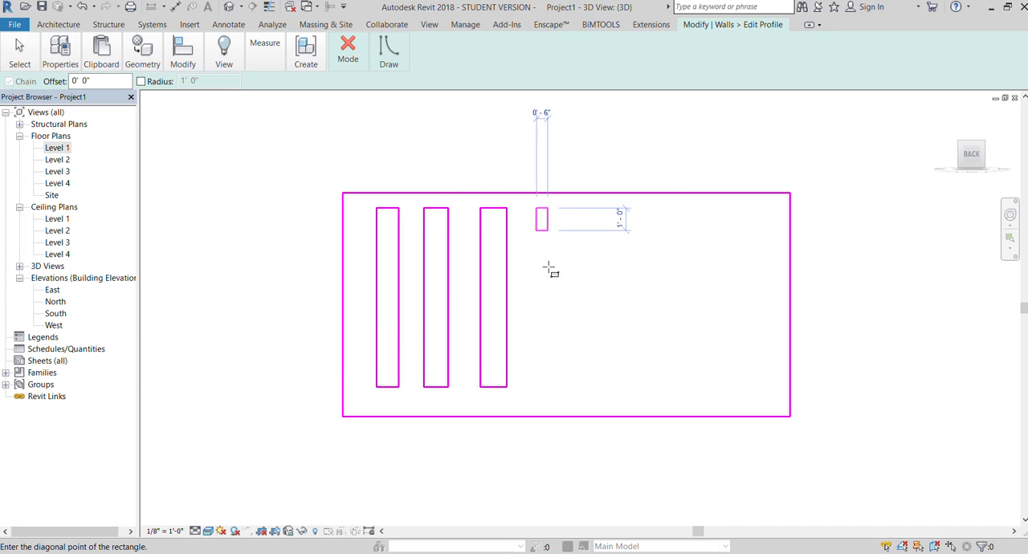
{"action": "left_click", "coordinate": [563, 387]}
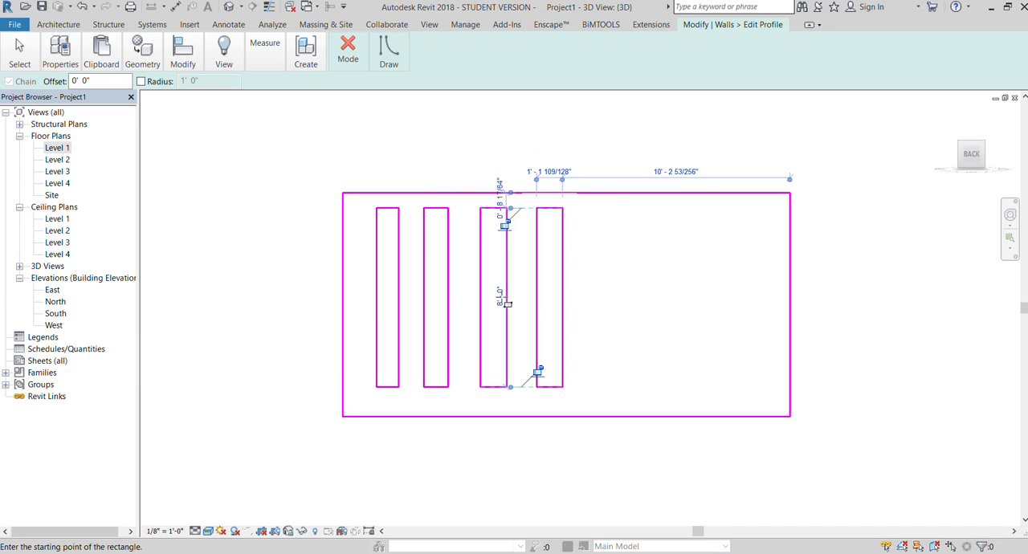
{"action": "left_click", "coordinate": [354, 61]}
{"action": "left_click", "coordinate": [342, 109]}
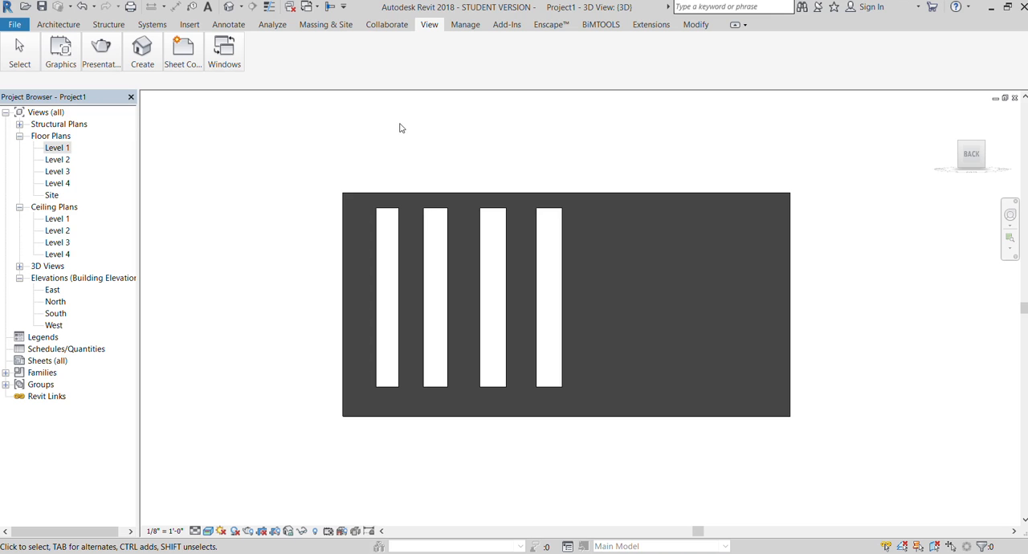
- Reopen the wall's profile and draw an upward semicircular arc spanning about 5'-6" in the blank area beside the slots
{"action": "left_click", "coordinate": [622, 196]}
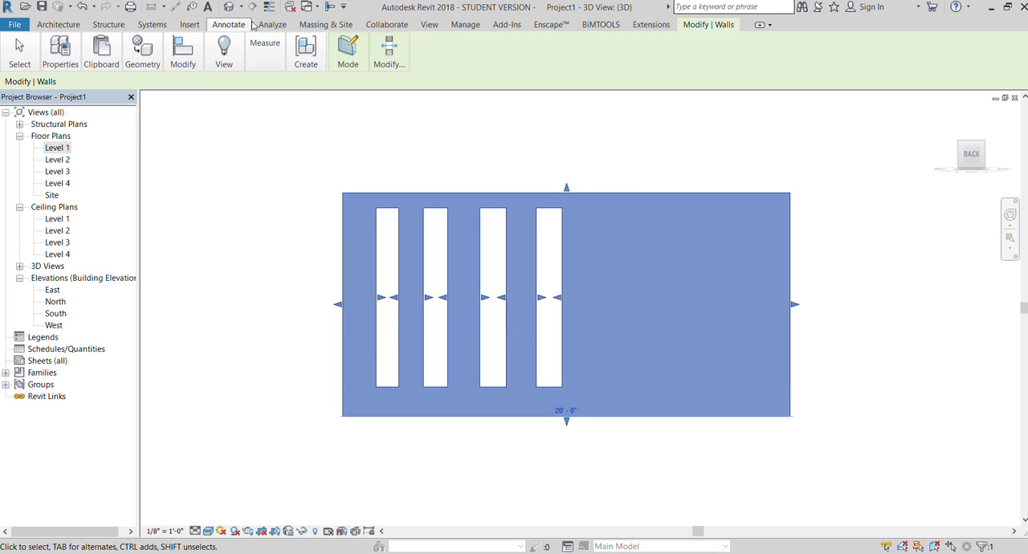
{"action": "left_click", "coordinate": [341, 53]}
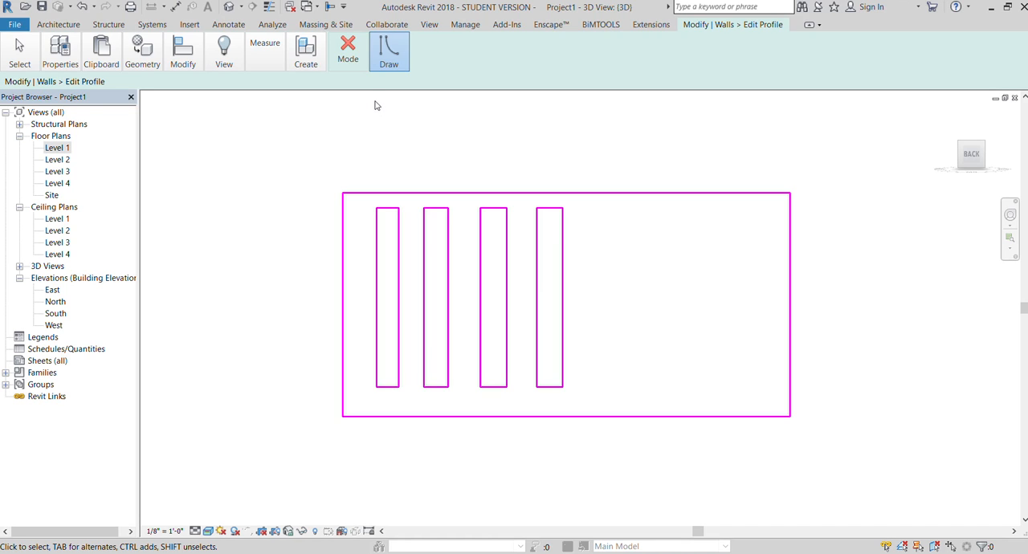
{"action": "key", "text": "l"}
{"action": "key", "text": "i"}
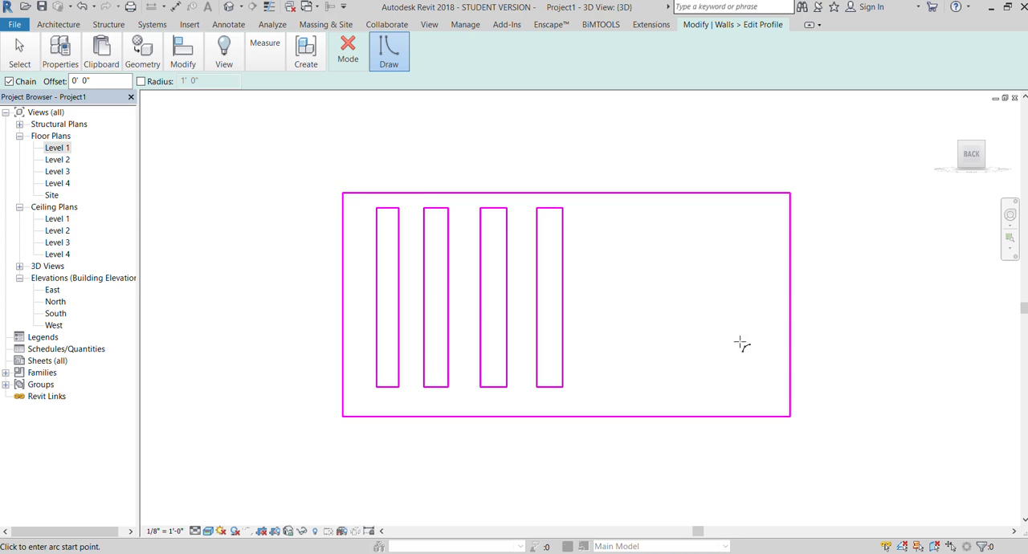
{"action": "left_click", "coordinate": [608, 325]}
{"action": "left_click", "coordinate": [733, 325]}
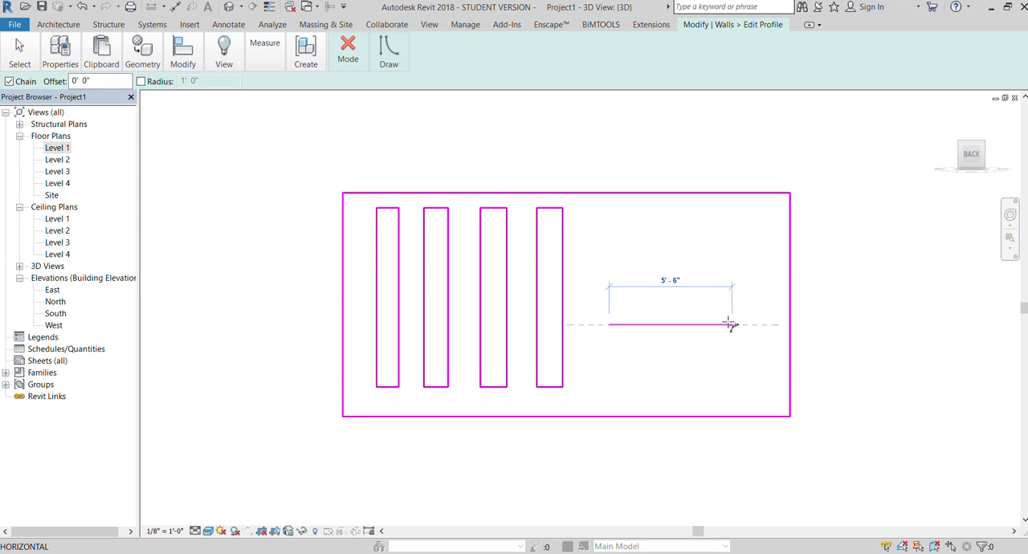
{"action": "left_click", "coordinate": [663, 263]}
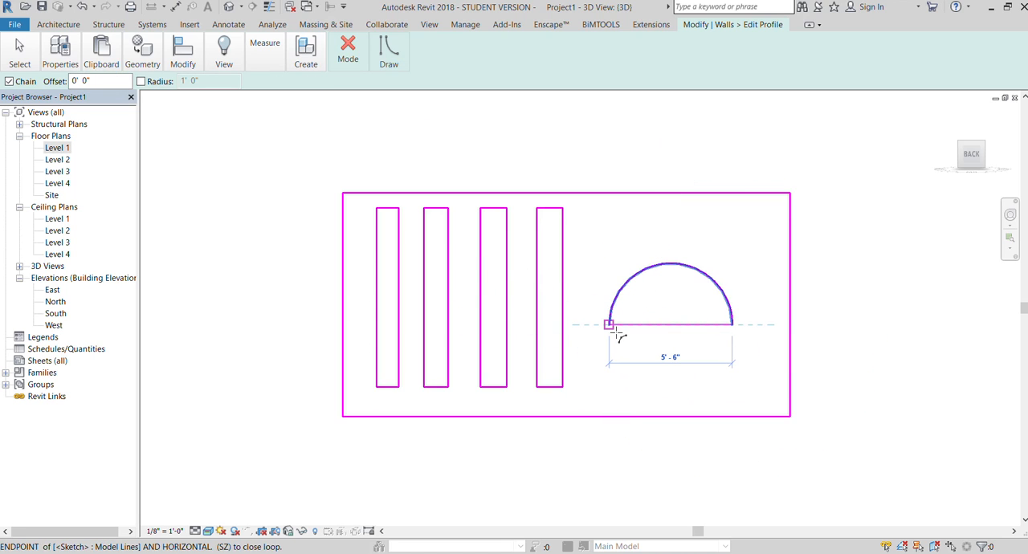
{"action": "key", "text": "Escape"}
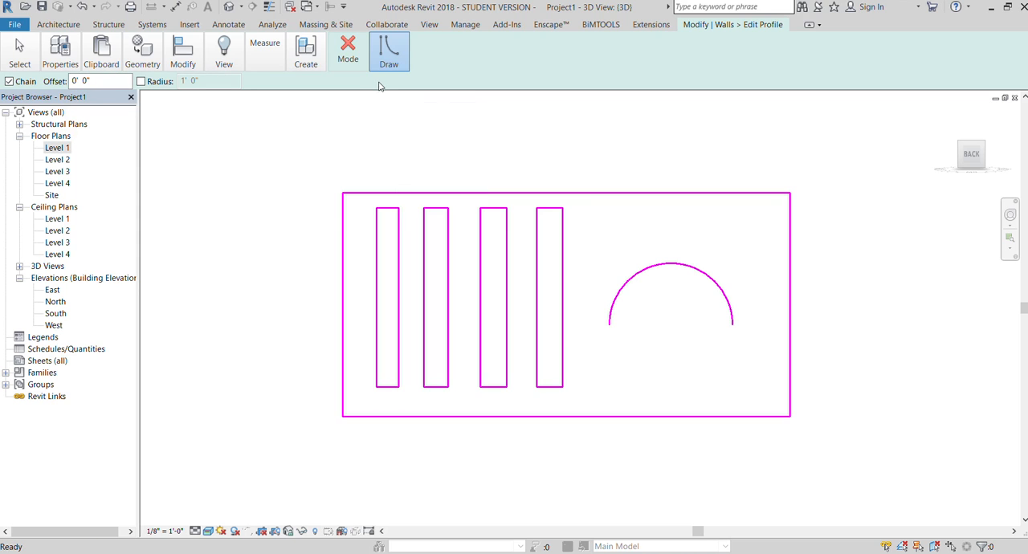
- Close the arc with a straight horizontal line between its endpoints and finish the profile sketch
{"action": "left_click", "coordinate": [608, 324]}
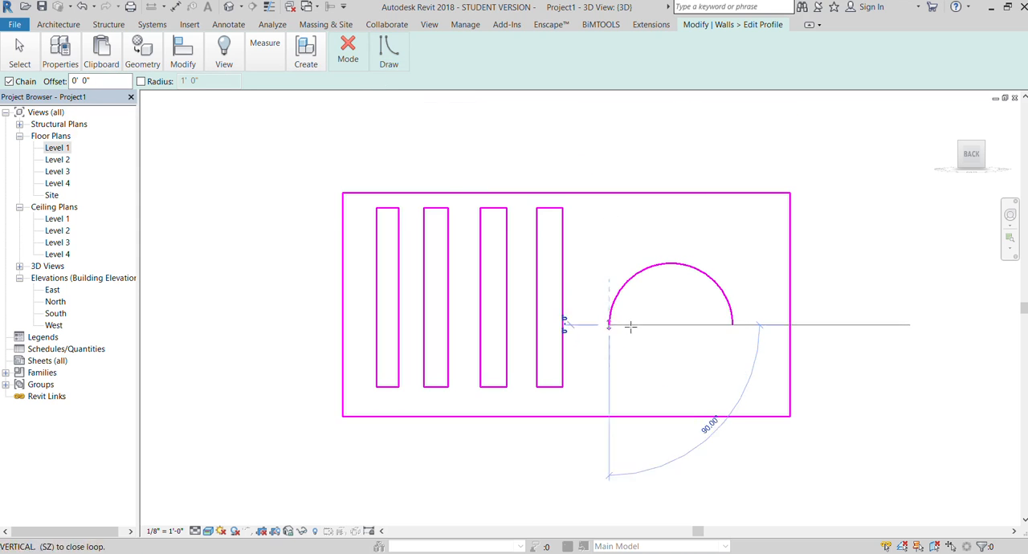
{"action": "left_click", "coordinate": [731, 325]}
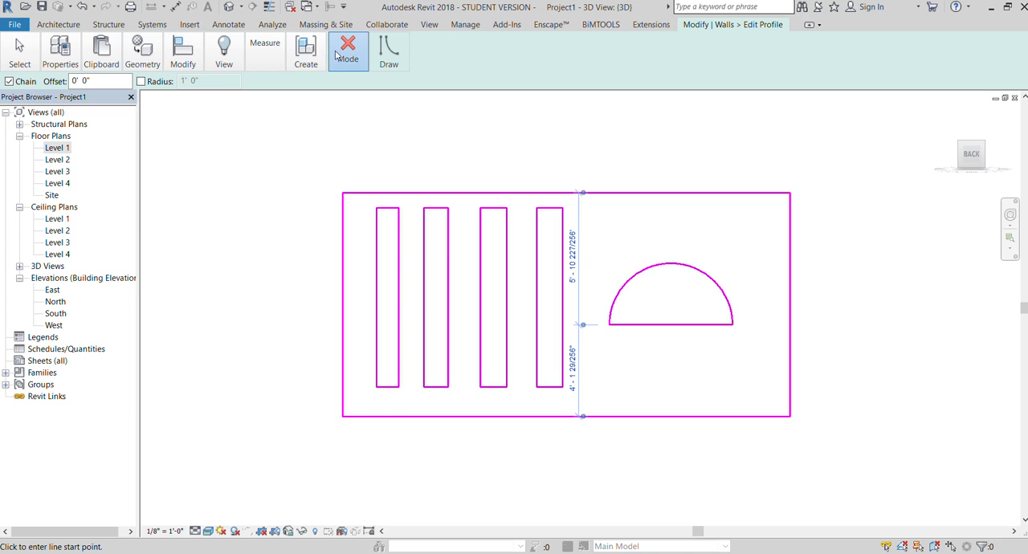
{"action": "left_click", "coordinate": [339, 108]}
{"action": "left_click", "coordinate": [921, 327]}
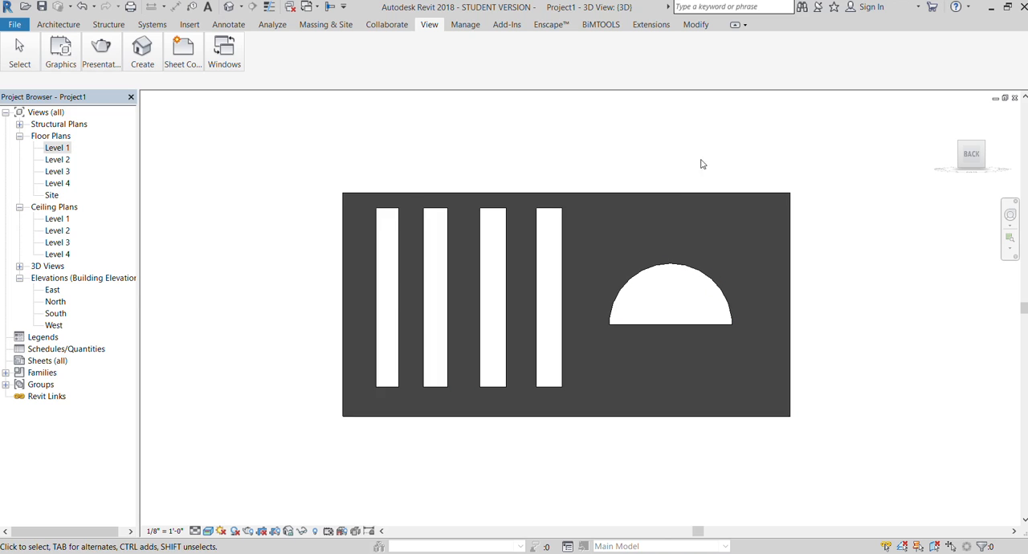
- Edit the wall's profile and sketch two circles of about 7" radius, one above each side of the semicircular opening
{"action": "scroll", "coordinate": [630, 197], "scroll_direction": "down", "scroll_amount": 1}
{"action": "scroll", "coordinate": [785, 229], "scroll_direction": "up", "scroll_amount": 2}
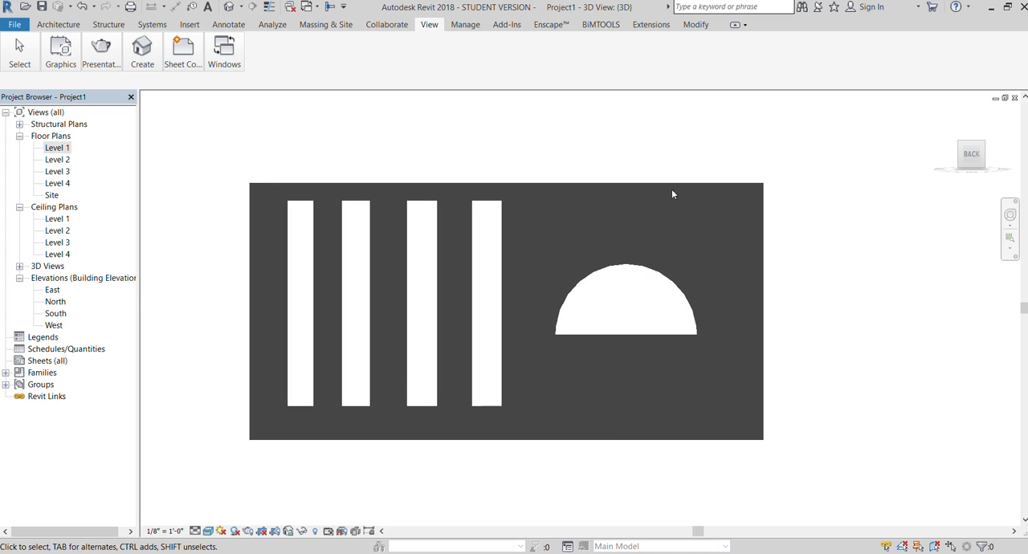
{"action": "left_click", "coordinate": [642, 185]}
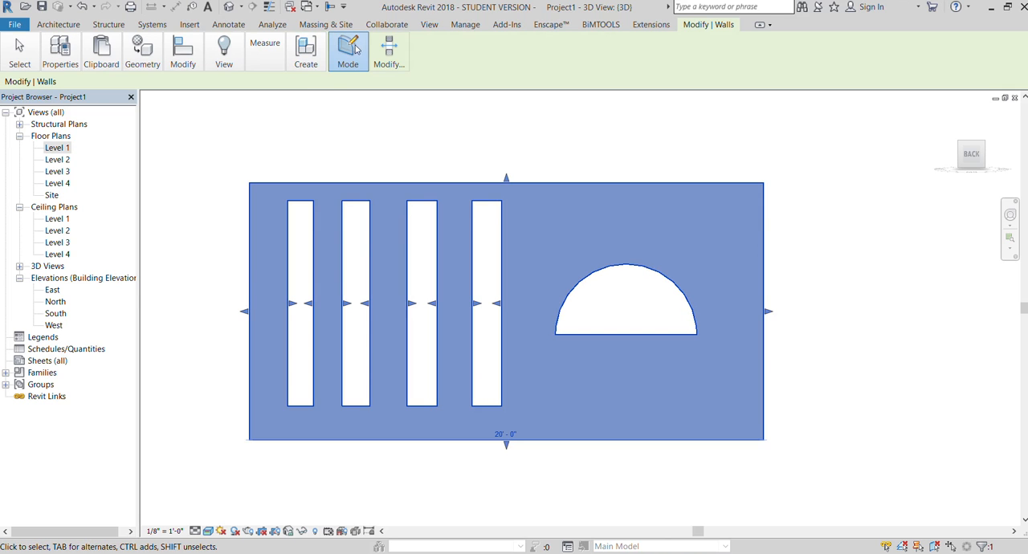
{"action": "left_click", "coordinate": [357, 48]}
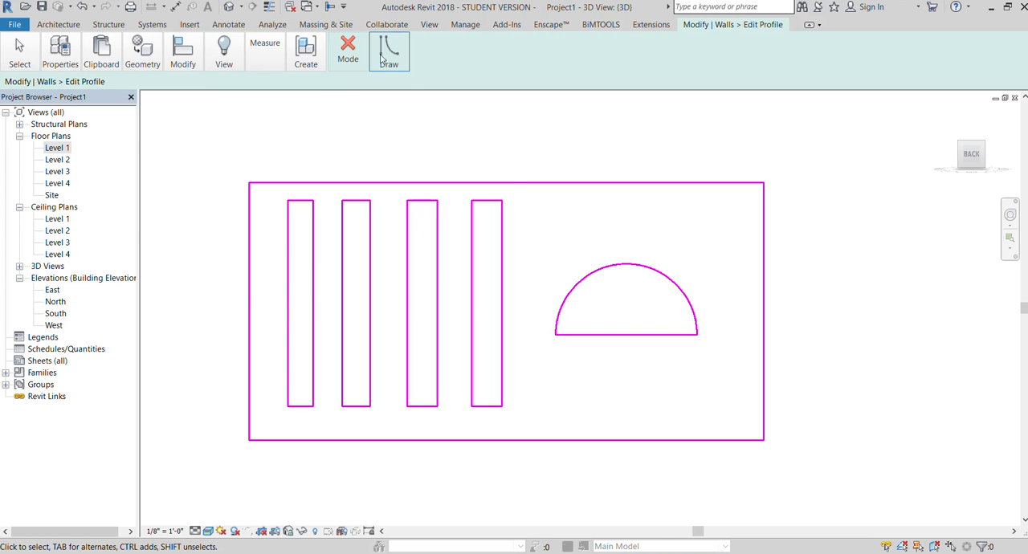
{"action": "left_click", "coordinate": [382, 56]}
{"action": "left_click", "coordinate": [431, 81]}
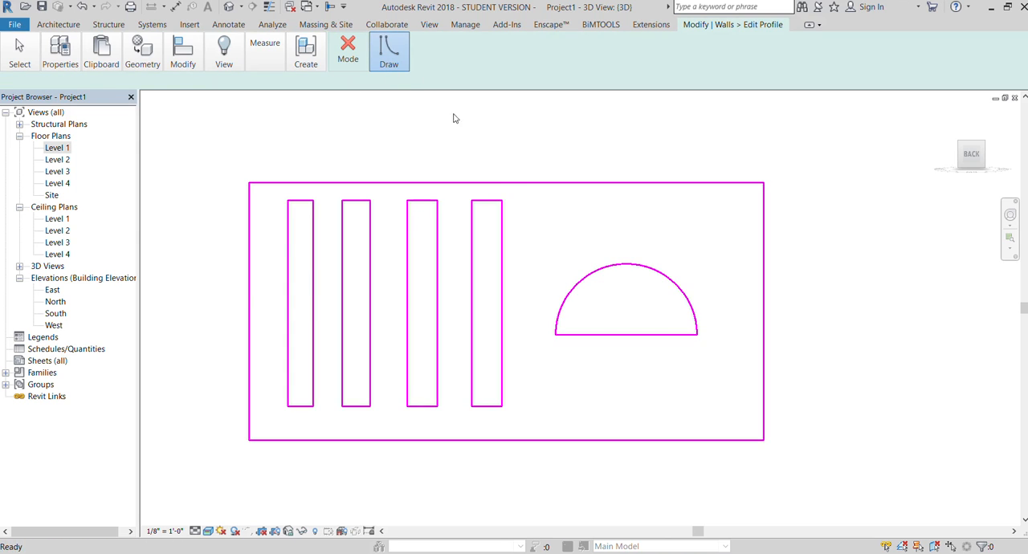
{"action": "left_click", "coordinate": [534, 245]}
{"action": "left_click", "coordinate": [545, 234]}
{"action": "left_click", "coordinate": [717, 233]}
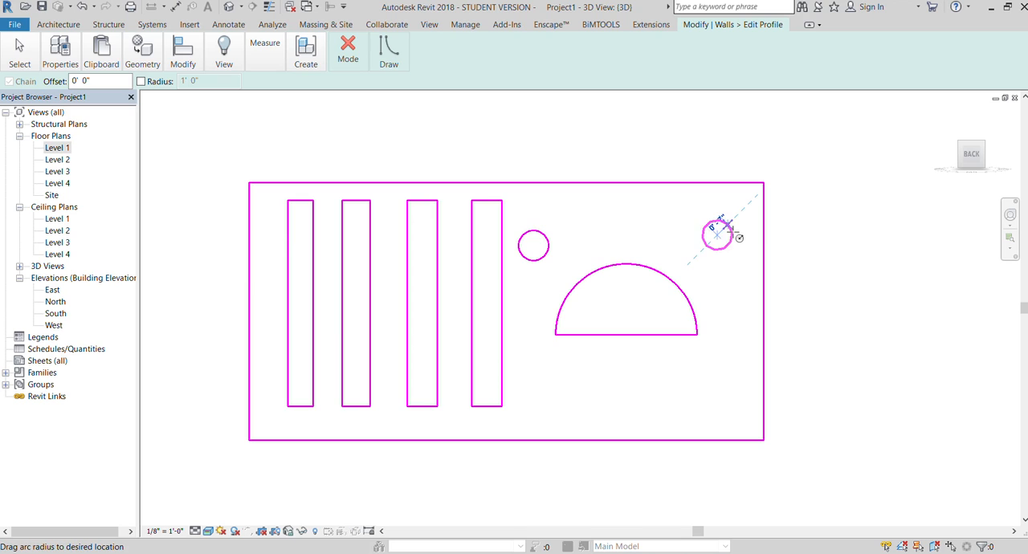
{"action": "left_click", "coordinate": [732, 231]}
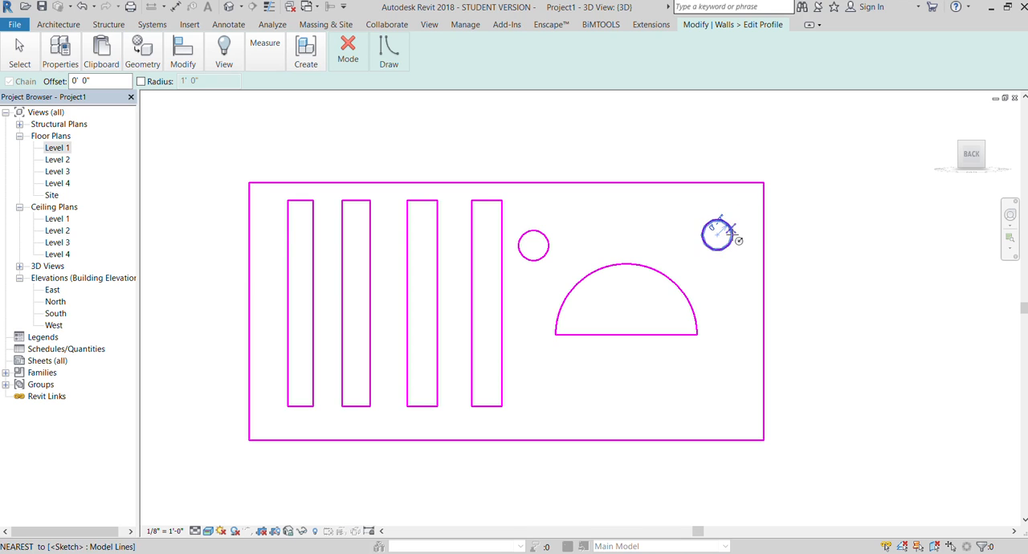
- Sketch a third circle of about 8" radius near the wall's base beside the last slot and finish the profile
{"action": "left_click", "coordinate": [537, 412]}
{"action": "left_click", "coordinate": [550, 403]}
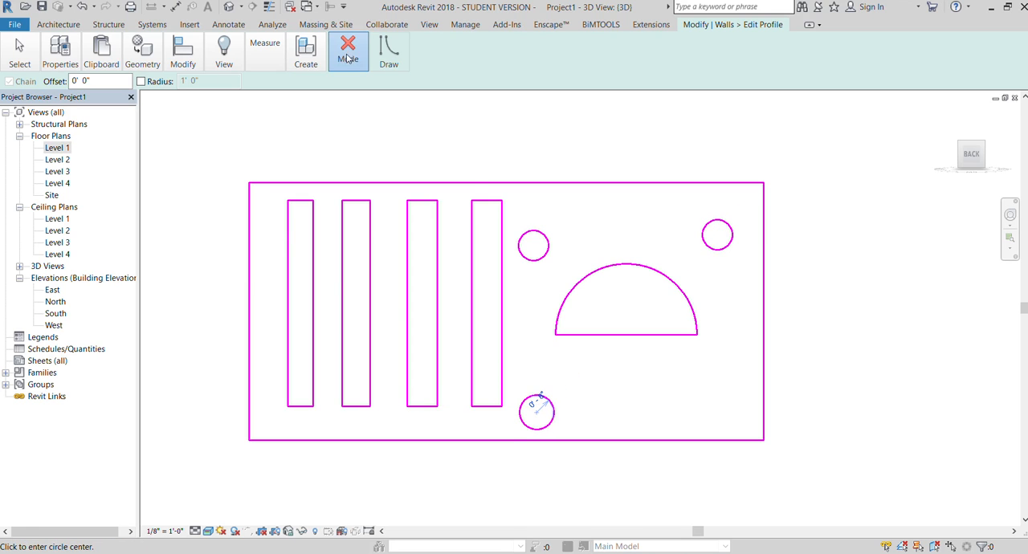
{"action": "left_click", "coordinate": [348, 52]}
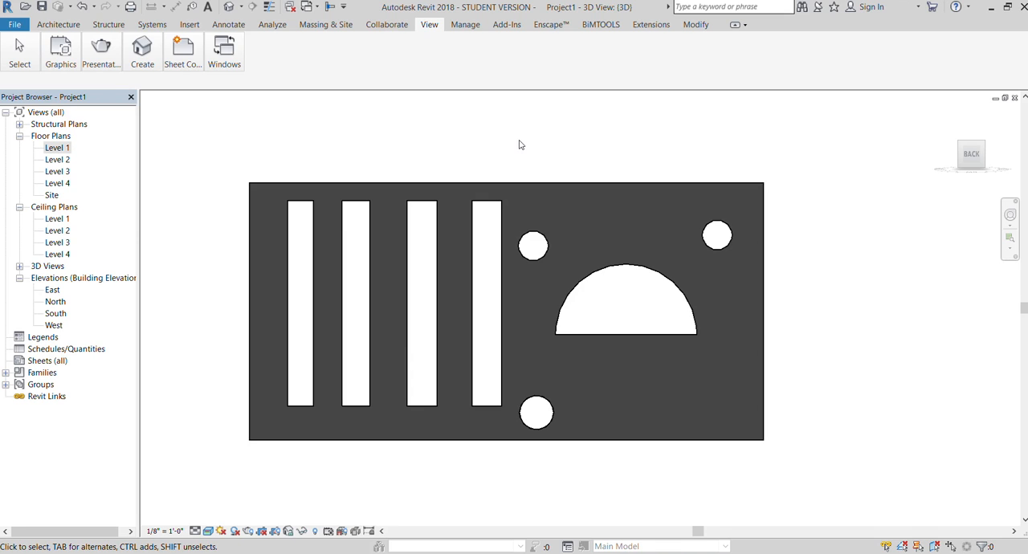
- Reset the wall's profile to remove all slots, circles and the semicircular opening
{"action": "left_click", "coordinate": [572, 185]}
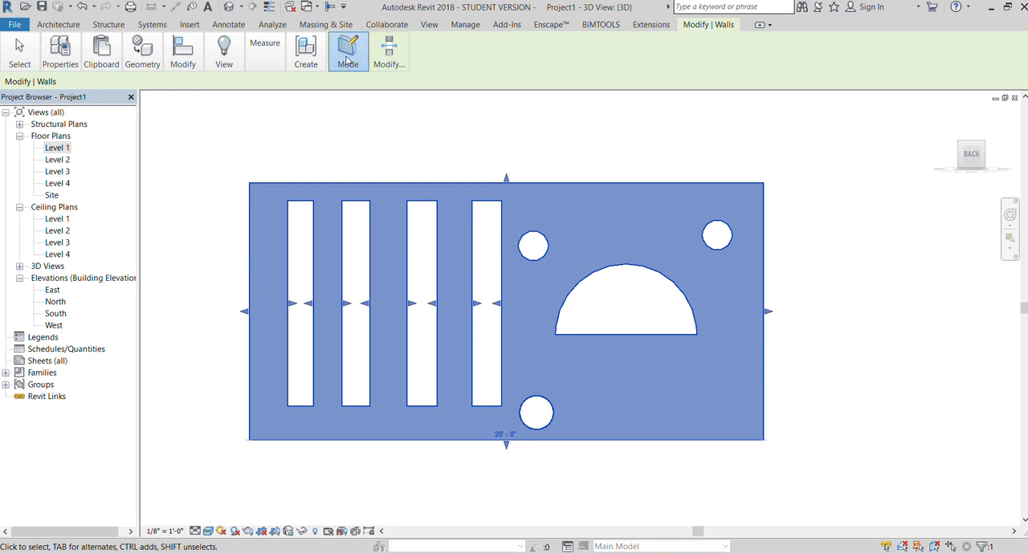
{"action": "left_click", "coordinate": [348, 52]}
{"action": "left_click", "coordinate": [379, 101]}
{"action": "left_click", "coordinate": [560, 153]}
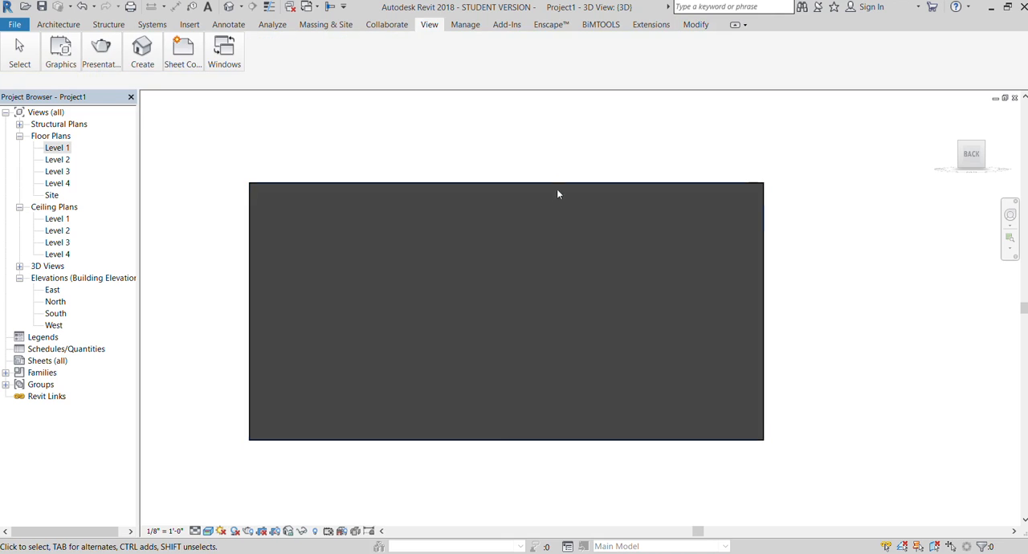
- Edit the wall's profile and shorten the top edge from its right end to just past the wall's middle
{"action": "left_click", "coordinate": [555, 182]}
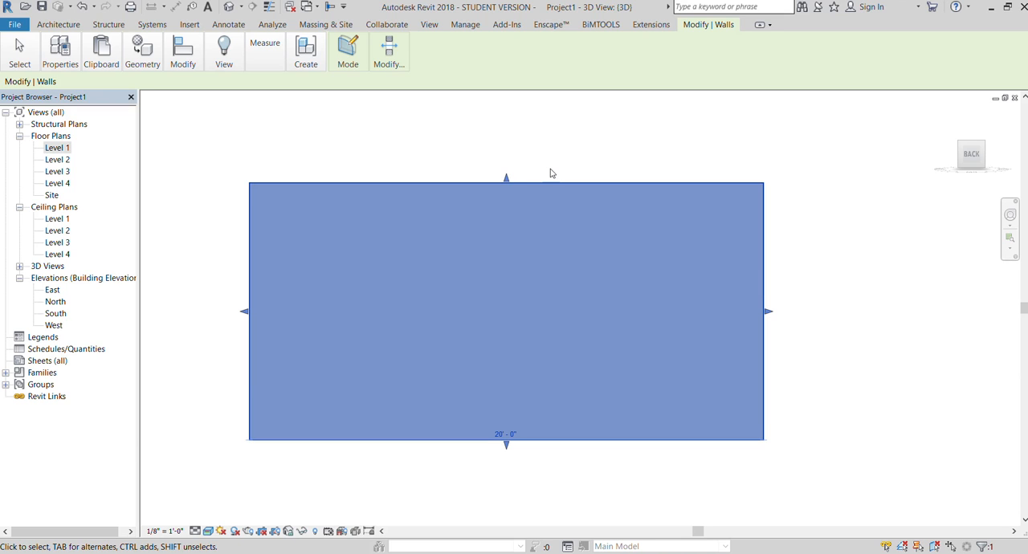
{"action": "left_click", "coordinate": [340, 70]}
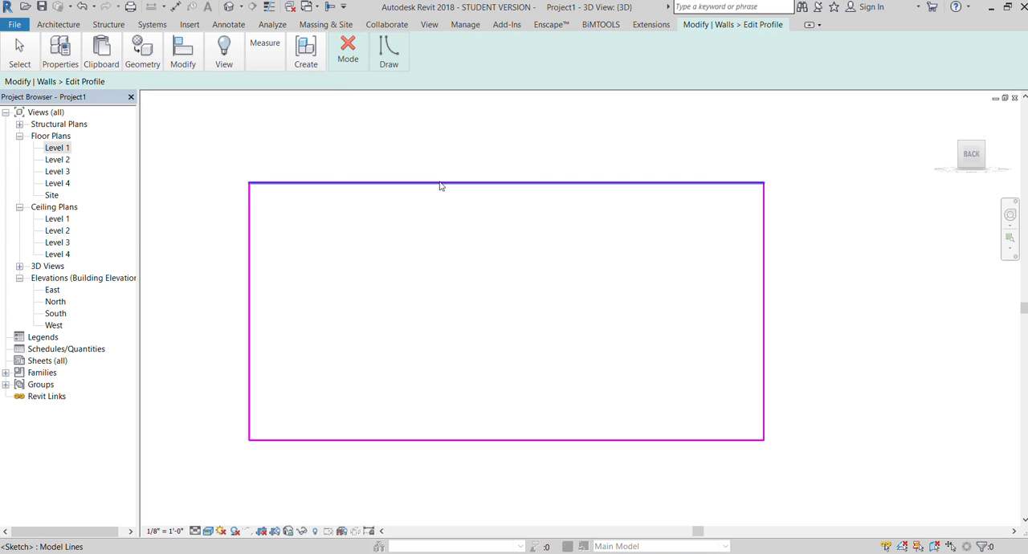
{"action": "left_click", "coordinate": [441, 184]}
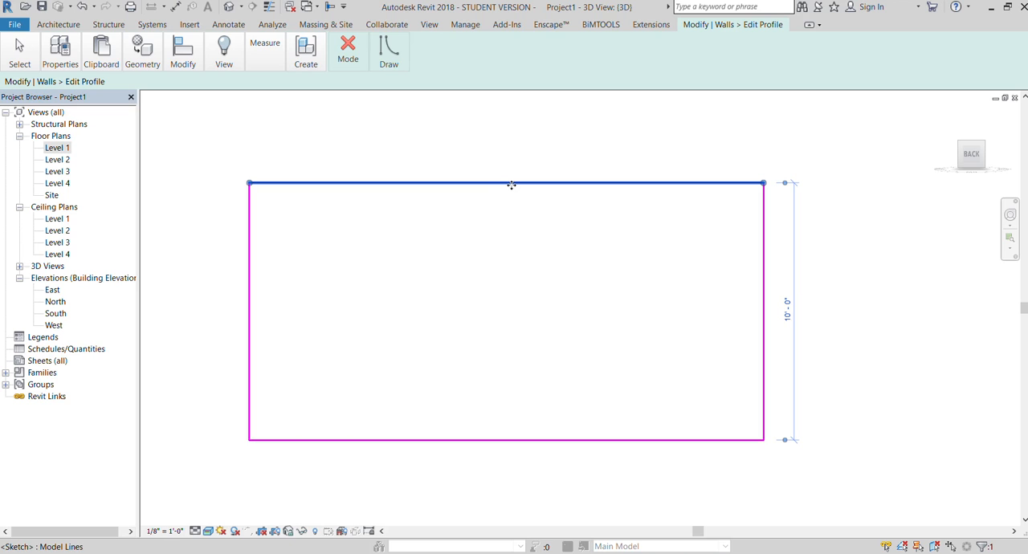
{"action": "left_click_drag", "start_coordinate": [762, 184], "coordinate": [530, 185]}
{"action": "left_click", "coordinate": [603, 263]}
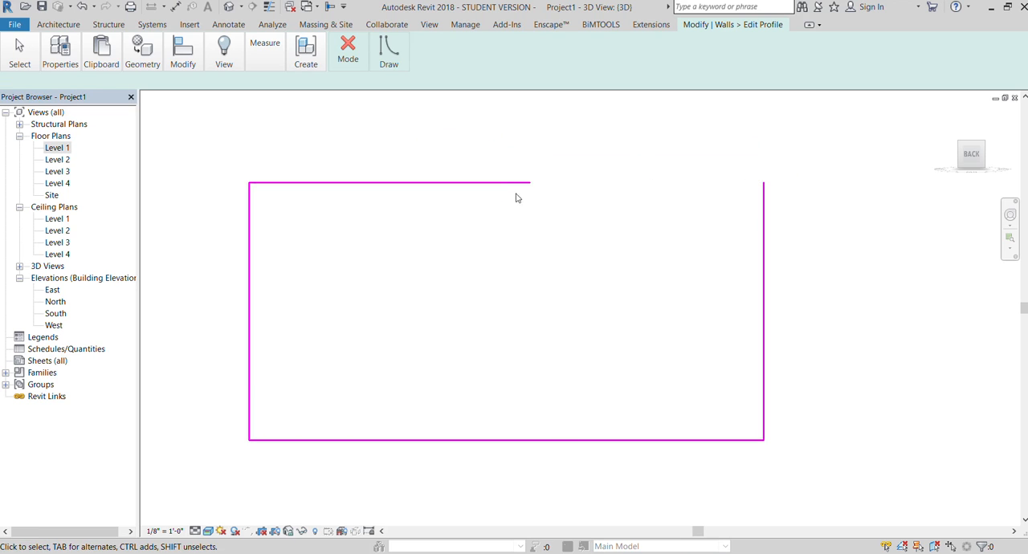
{"action": "left_click", "coordinate": [761, 225]}
{"action": "mouse_move", "coordinate": [759, 183]}
{"action": "left_mouse_down"}
{"action": "mouse_move", "coordinate": [768, 440]}
{"action": "mouse_move", "coordinate": [791, 409]}
{"action": "mouse_move", "coordinate": [776, 451]}
{"action": "mouse_move", "coordinate": [767, 447]}
{"action": "left_mouse_up"}
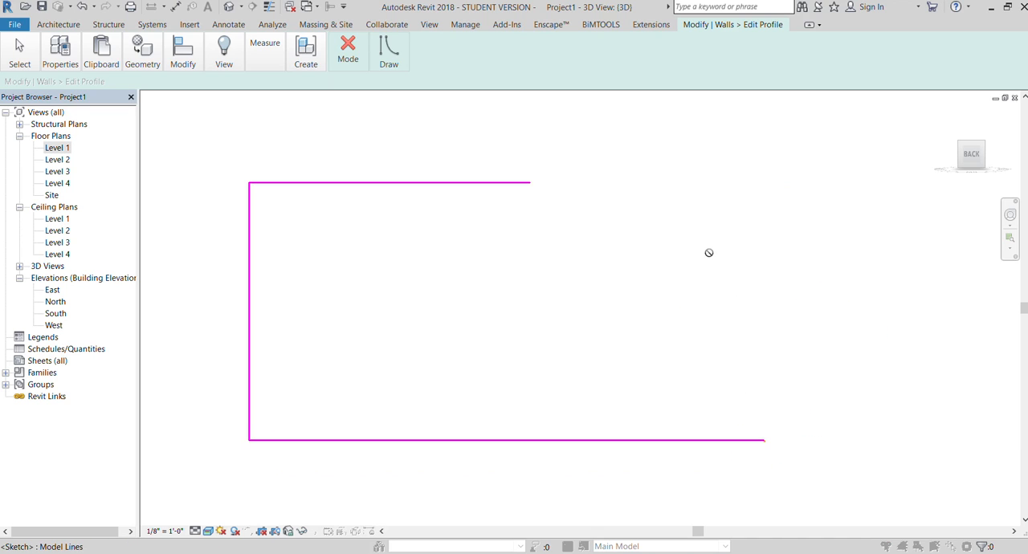
{"action": "key", "text": "Escape"}
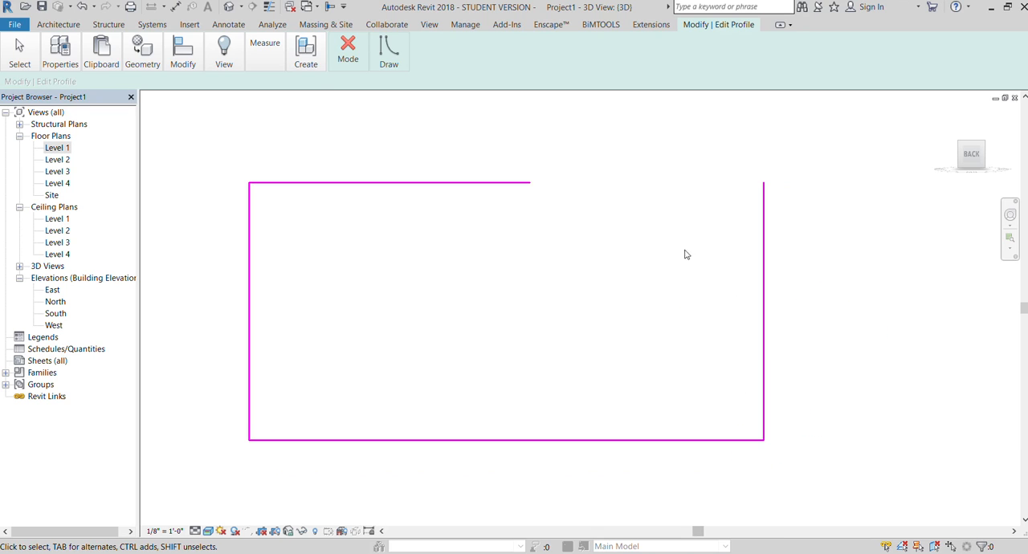
{"action": "left_click", "coordinate": [760, 185]}
{"action": "mouse_move", "coordinate": [746, 336]}
{"action": "left_mouse_down"}
{"action": "mouse_move", "coordinate": [768, 407]}
{"action": "mouse_move", "coordinate": [762, 450]}
{"action": "left_mouse_up"}
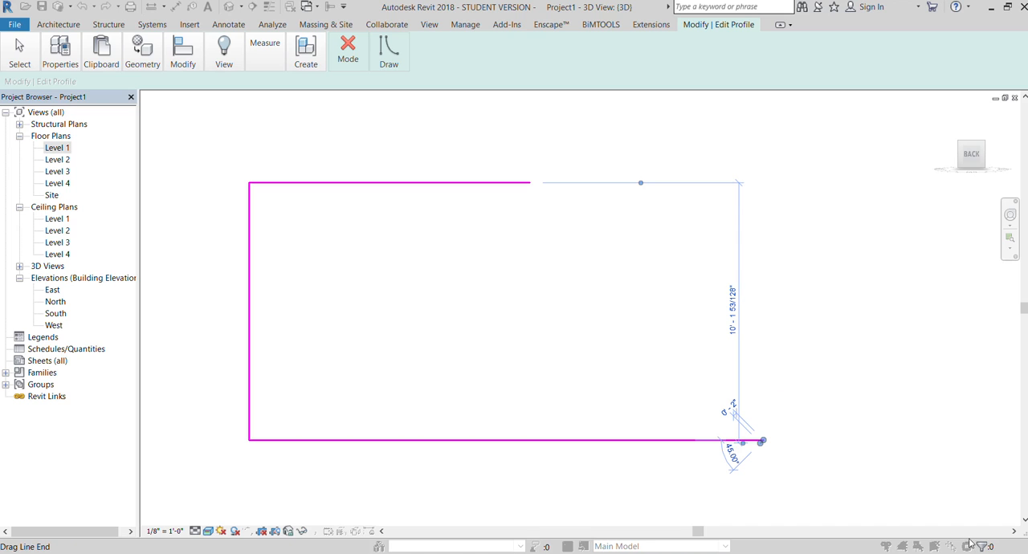
{"action": "key", "text": "ctrl+z"}
- Shorten the profile's right vertical edge from above to a short stub at the wall's base
{"action": "left_click", "coordinate": [757, 190]}
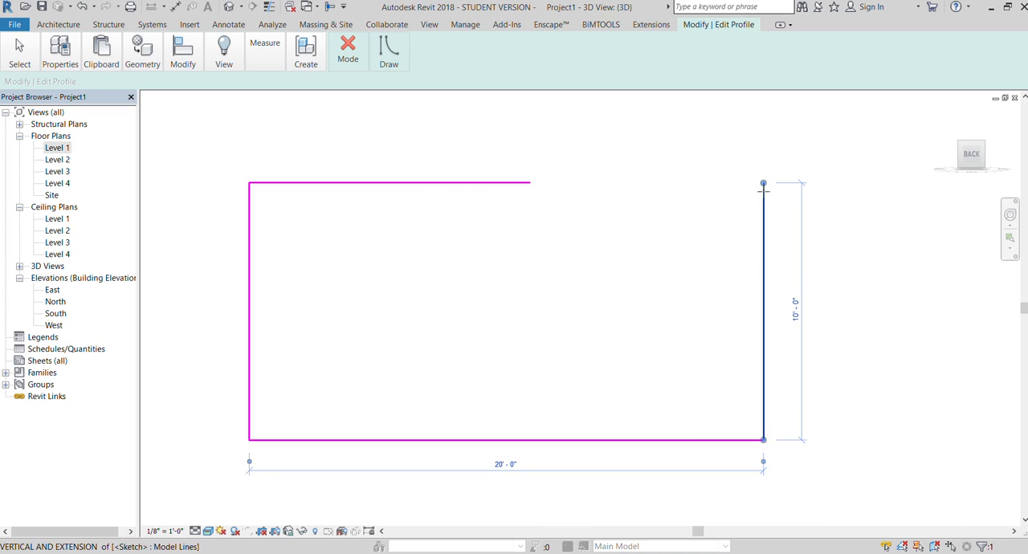
{"action": "mouse_move", "coordinate": [763, 184]}
{"action": "left_mouse_down"}
{"action": "mouse_move", "coordinate": [752, 367]}
{"action": "mouse_move", "coordinate": [772, 423]}
{"action": "mouse_move", "coordinate": [763, 414]}
{"action": "left_mouse_up"}
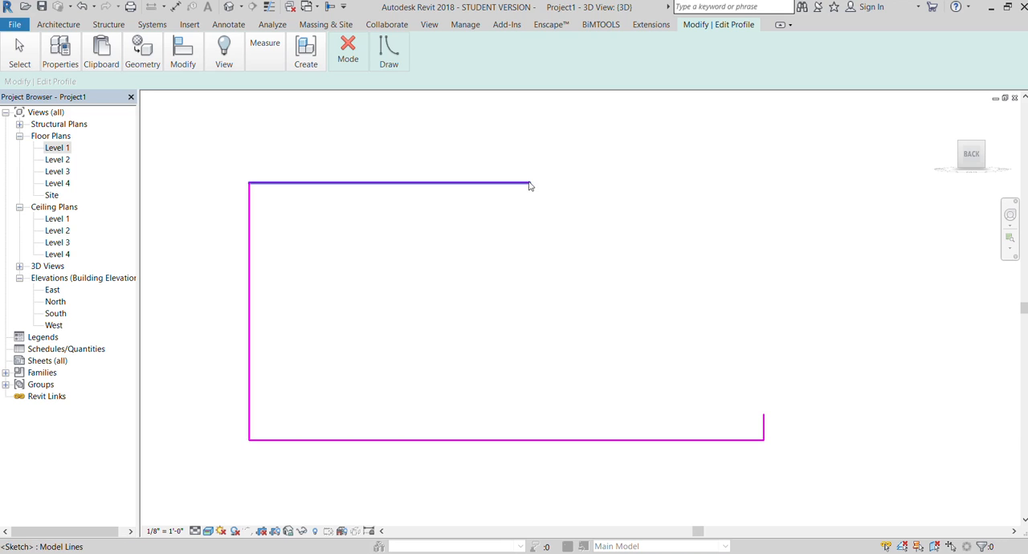
{"action": "scroll", "coordinate": [360, 285], "scroll_direction": "down", "scroll_amount": 2}
{"action": "scroll", "coordinate": [652, 358], "scroll_direction": "up", "scroll_amount": 2}
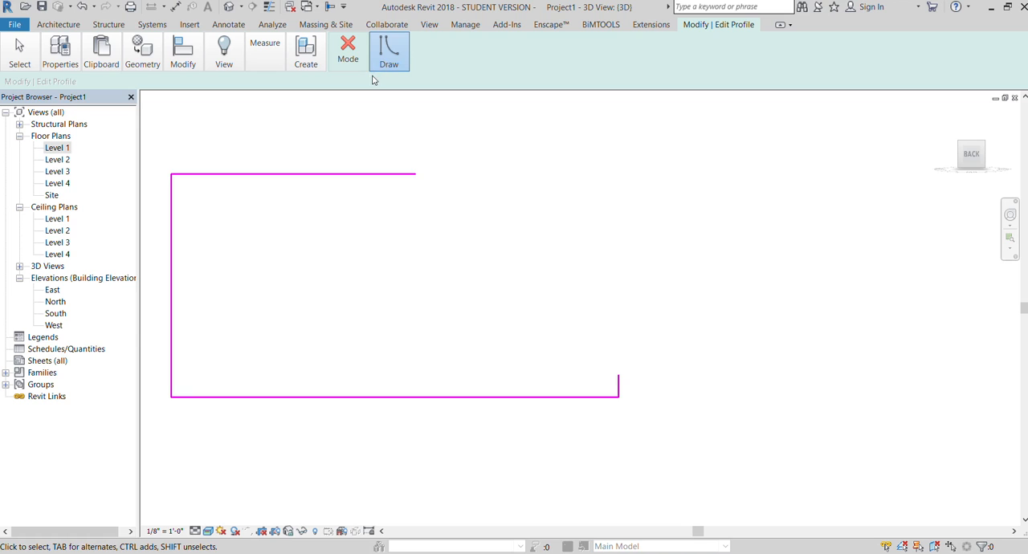
- Join the open ends of the top edge and the short vertical edge with a straight sloping line and finish the profile
{"action": "key", "text": "l"}
{"action": "key", "text": "i"}
{"action": "left_click", "coordinate": [415, 174]}
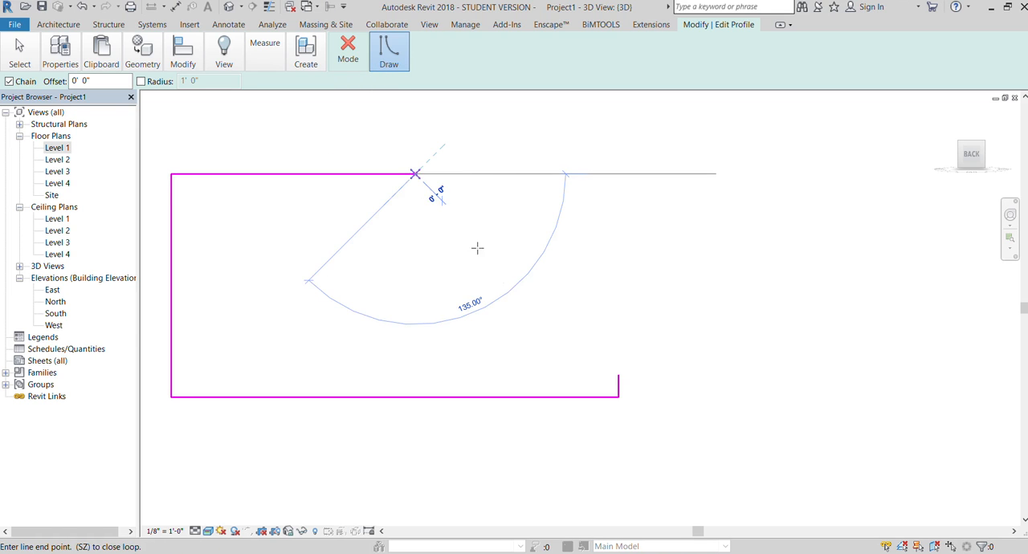
{"action": "left_click", "coordinate": [618, 375]}
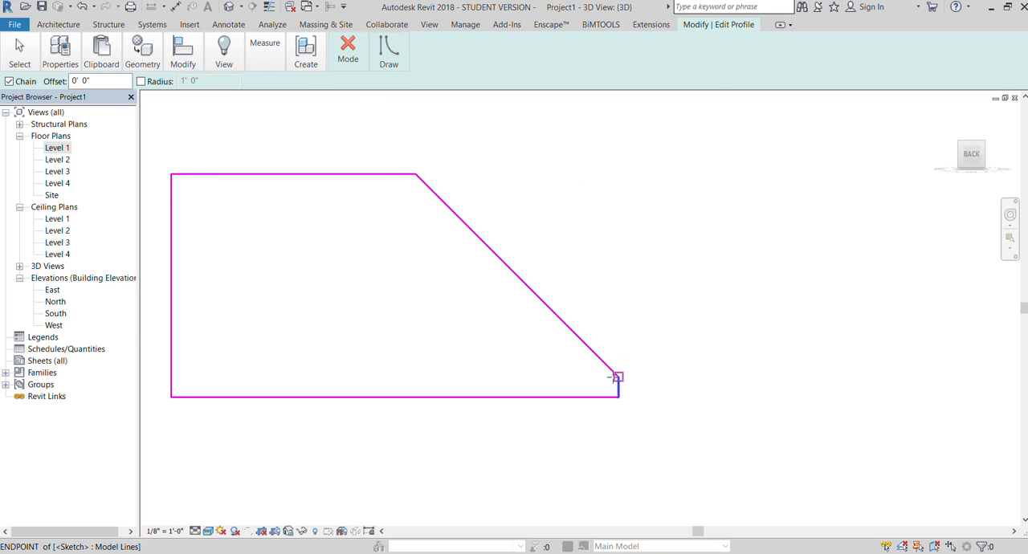
{"action": "left_click", "coordinate": [342, 48]}
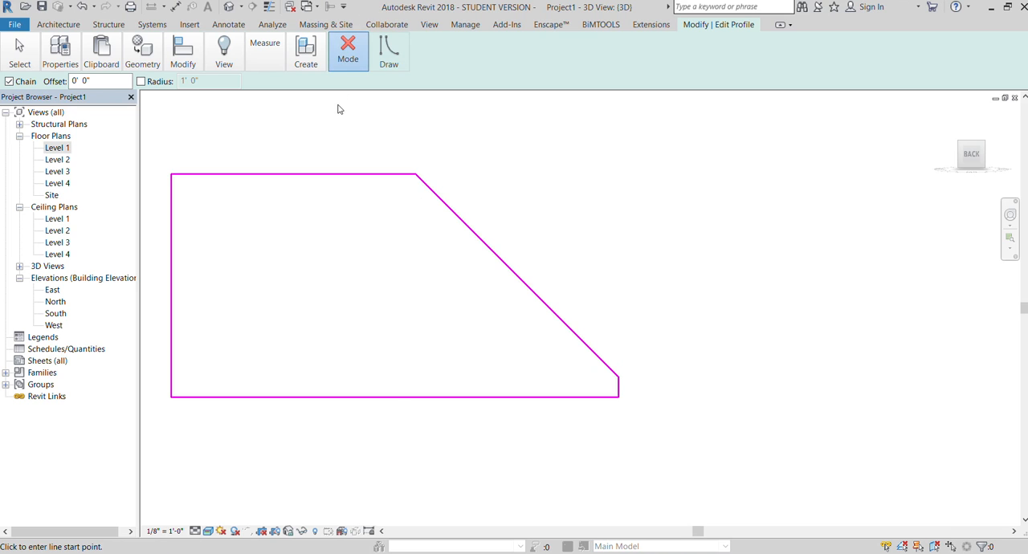
{"action": "key", "text": "Escape"}
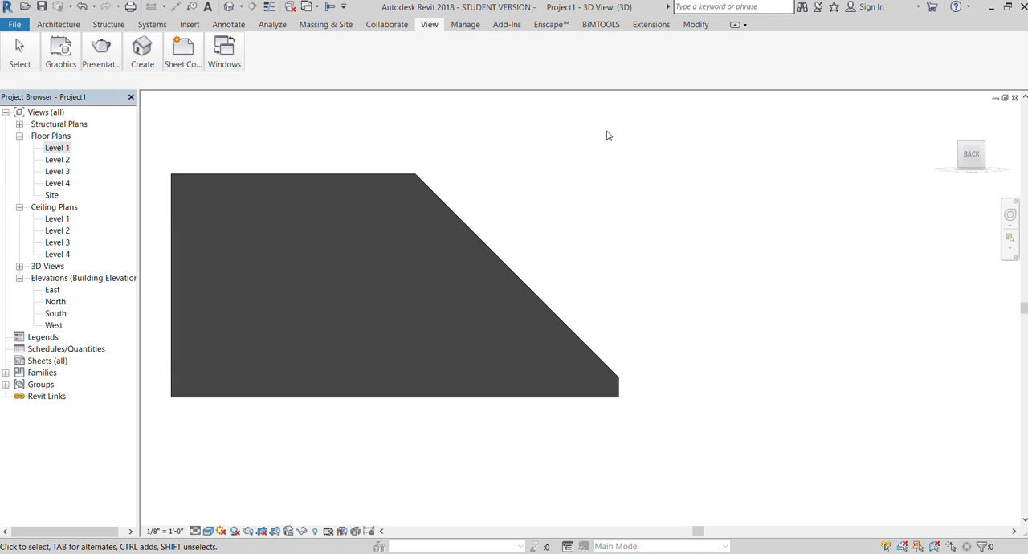
{"action": "scroll", "coordinate": [621, 189], "scroll_direction": "down", "scroll_amount": 1}
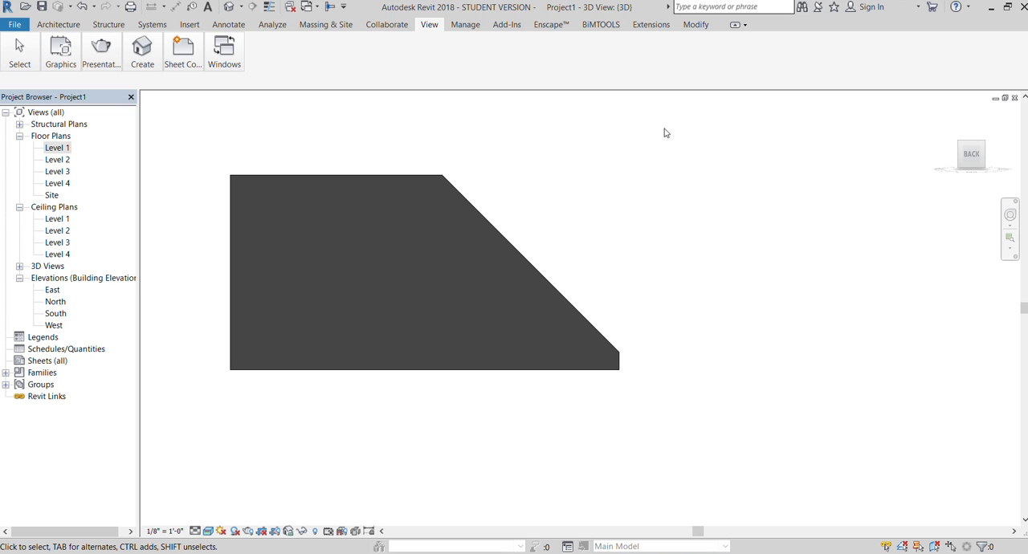
- Reset the sloped wall's profile, then shorten the sketch's top edge to just past the middle and its right vertical edge to 5'-6"
{"action": "left_click", "coordinate": [483, 212]}
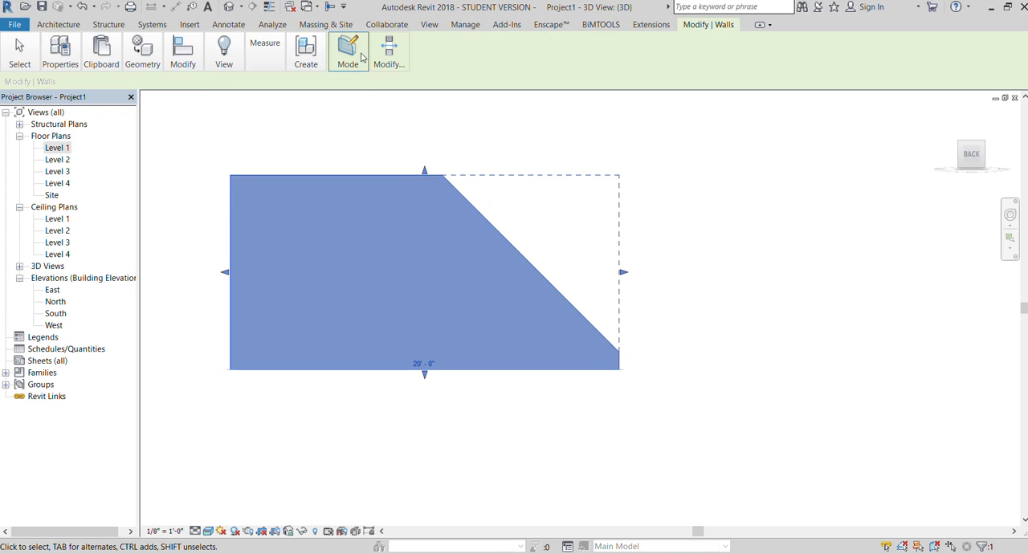
{"action": "left_click", "coordinate": [364, 100]}
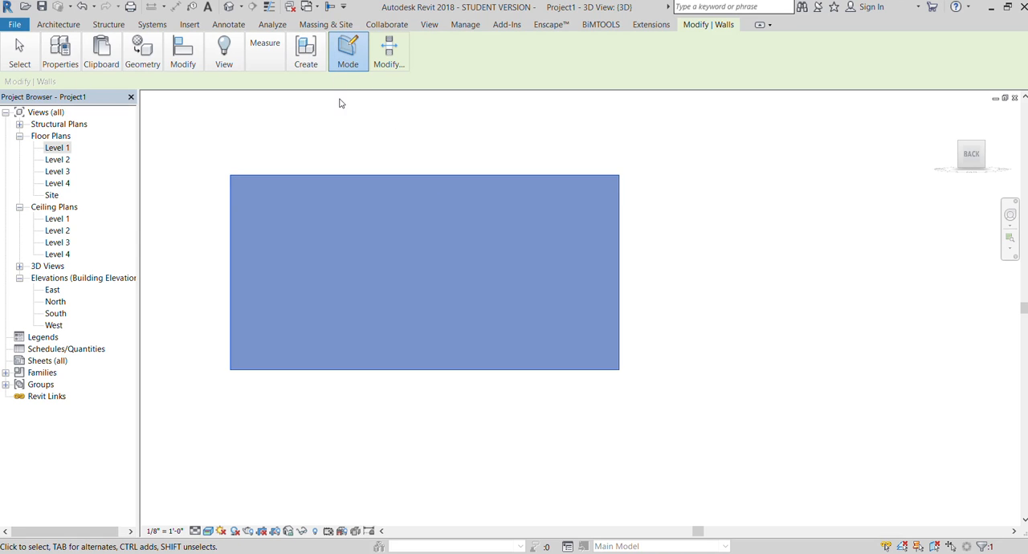
{"action": "left_click", "coordinate": [428, 175]}
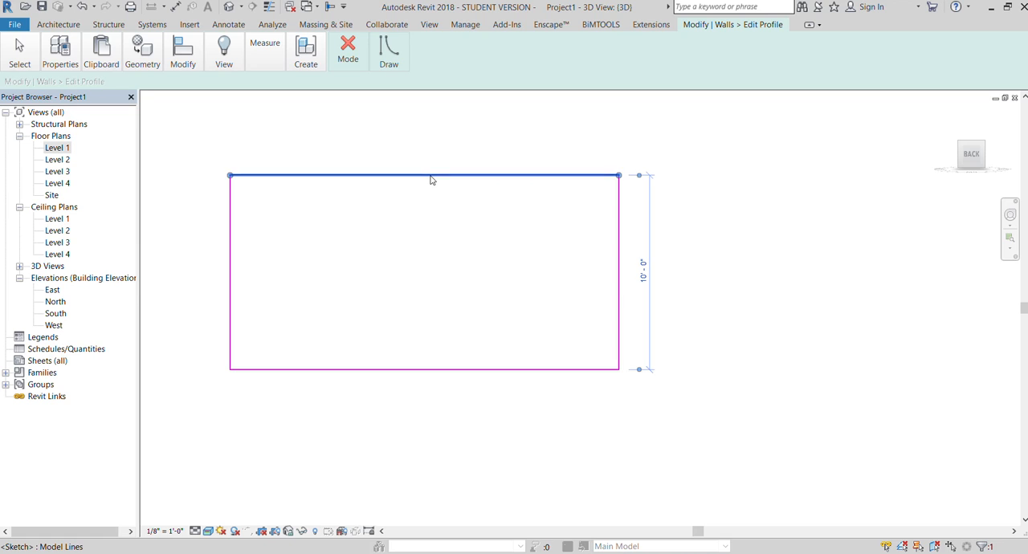
{"action": "left_click_drag", "start_coordinate": [618, 176], "coordinate": [458, 176]}
{"action": "left_click", "coordinate": [616, 181]}
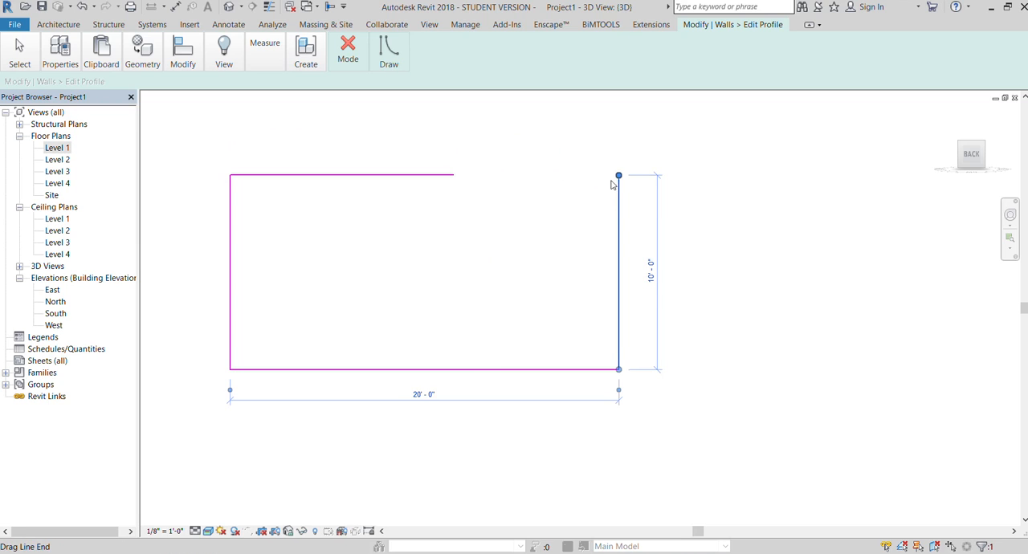
{"action": "left_click_drag", "start_coordinate": [615, 175], "coordinate": [618, 263]}
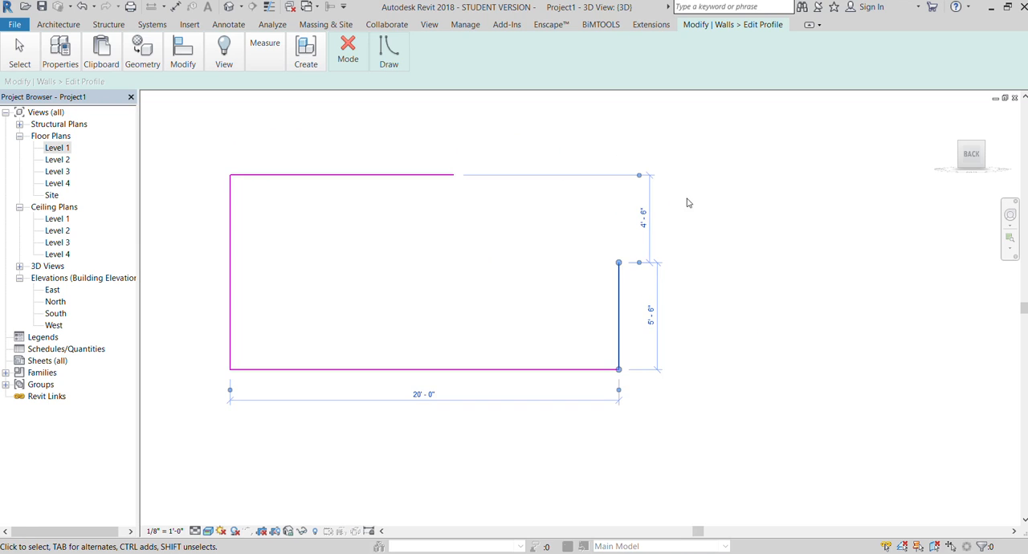
{"action": "left_click", "coordinate": [699, 190]}
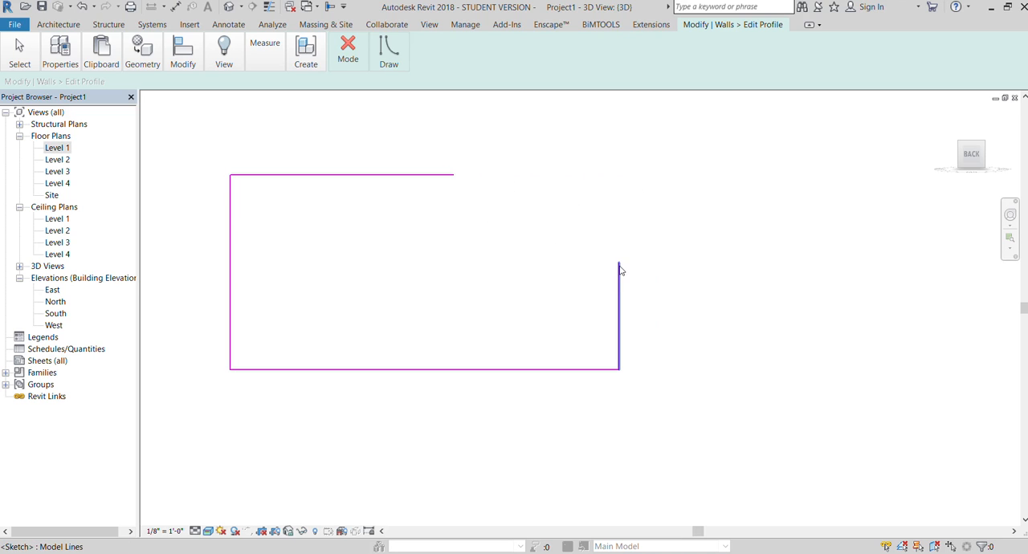
- Connect the two open profile ends with an inward-curving arc of about 8'-7" radius and finish the profile
{"action": "left_click", "coordinate": [383, 66]}
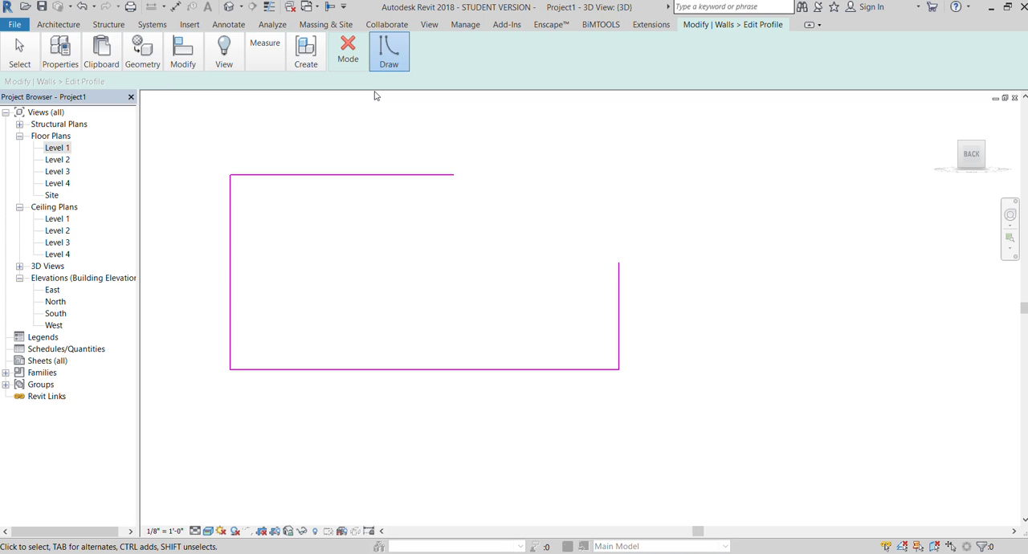
{"action": "left_click", "coordinate": [377, 96]}
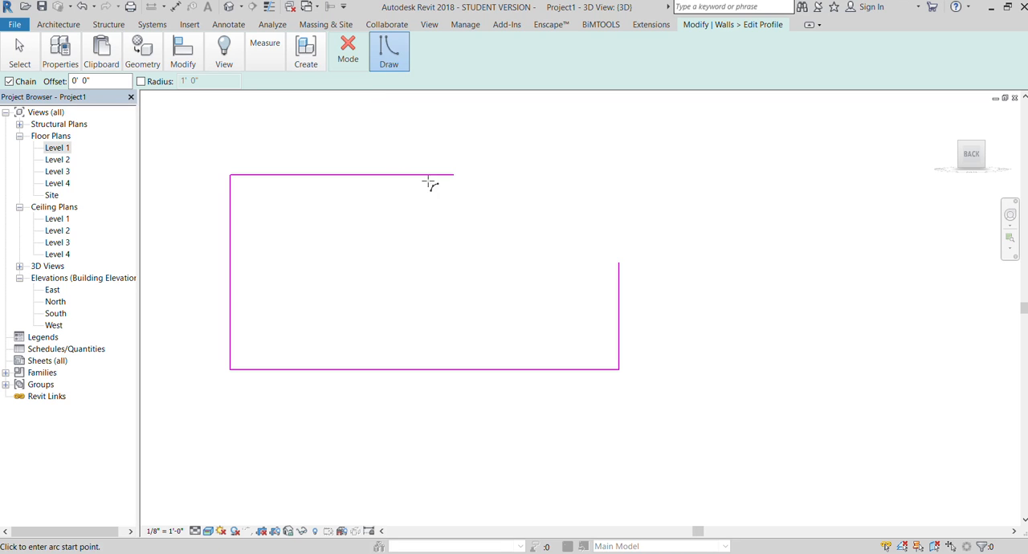
{"action": "left_click", "coordinate": [453, 178]}
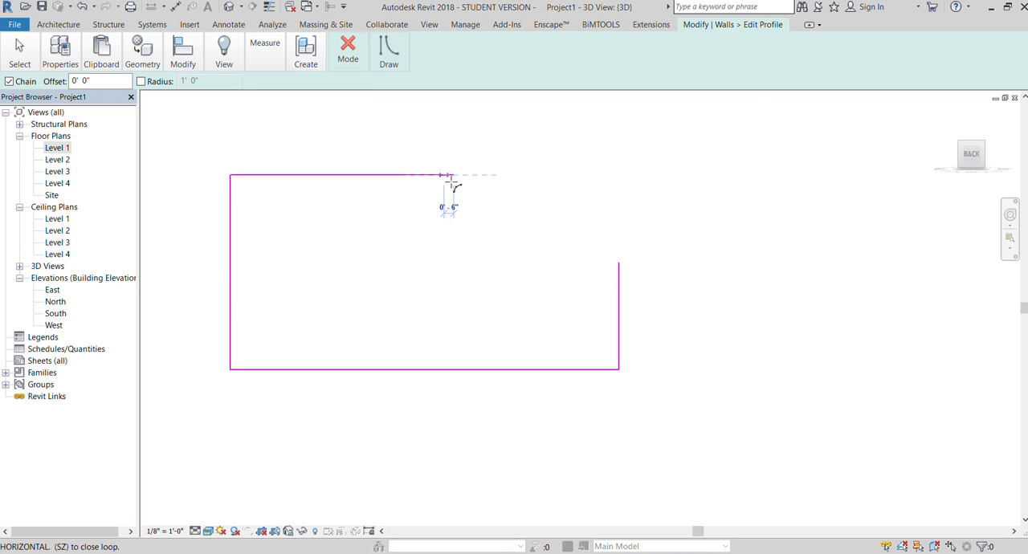
{"action": "left_click", "coordinate": [615, 261]}
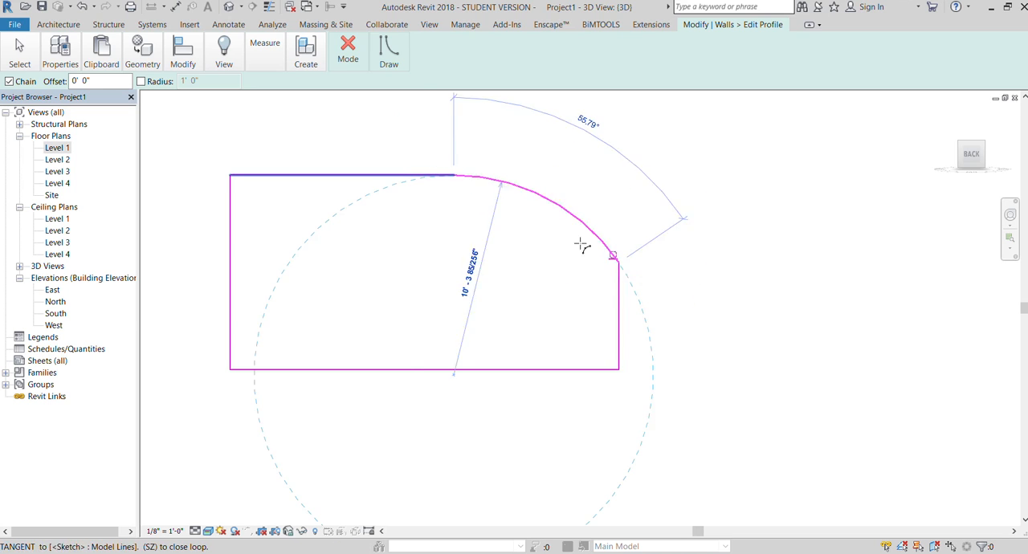
{"action": "left_click", "coordinate": [509, 233]}
{"action": "left_click", "coordinate": [343, 56]}
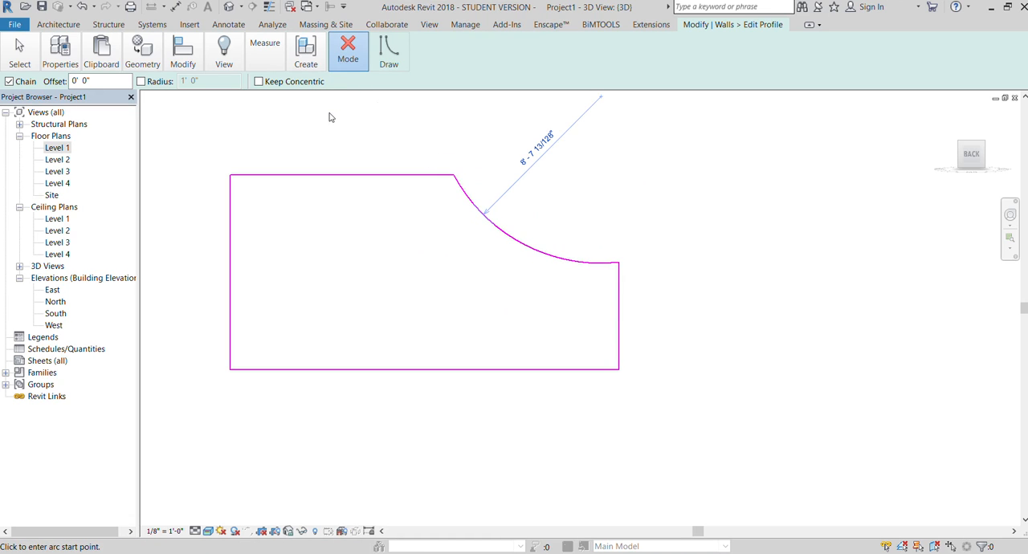
{"action": "left_click", "coordinate": [642, 186]}
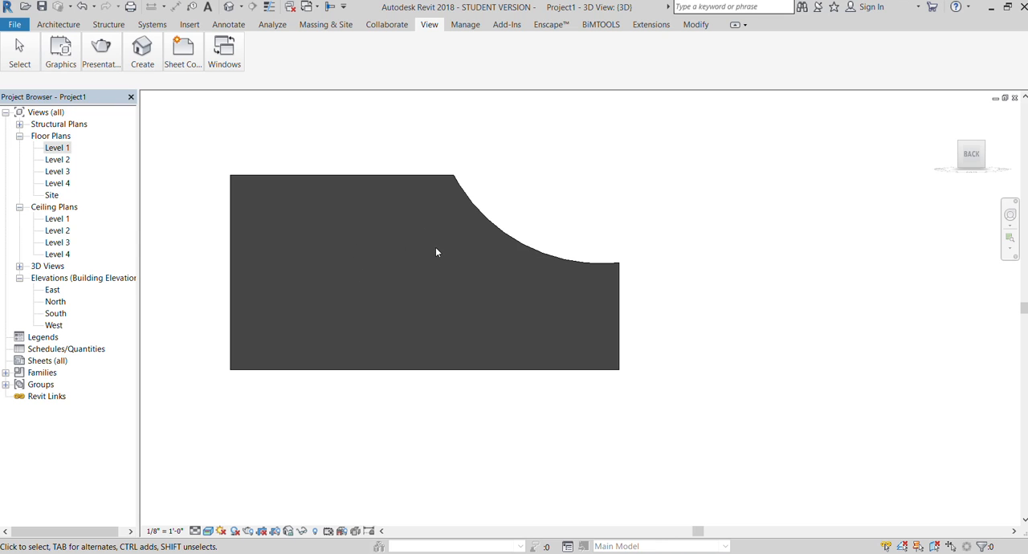
- Select the wall with the curved corner cutout
{"action": "left_click", "coordinate": [434, 182]}
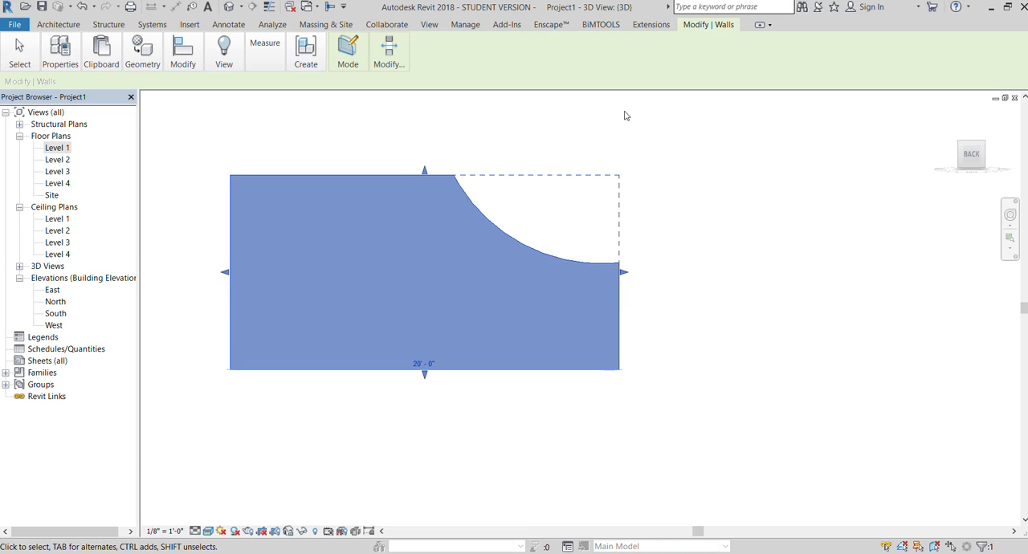
{"action": "left_click", "coordinate": [570, 142]}
{"action": "left_click", "coordinate": [429, 180]}
{"action": "left_click", "coordinate": [444, 137]}
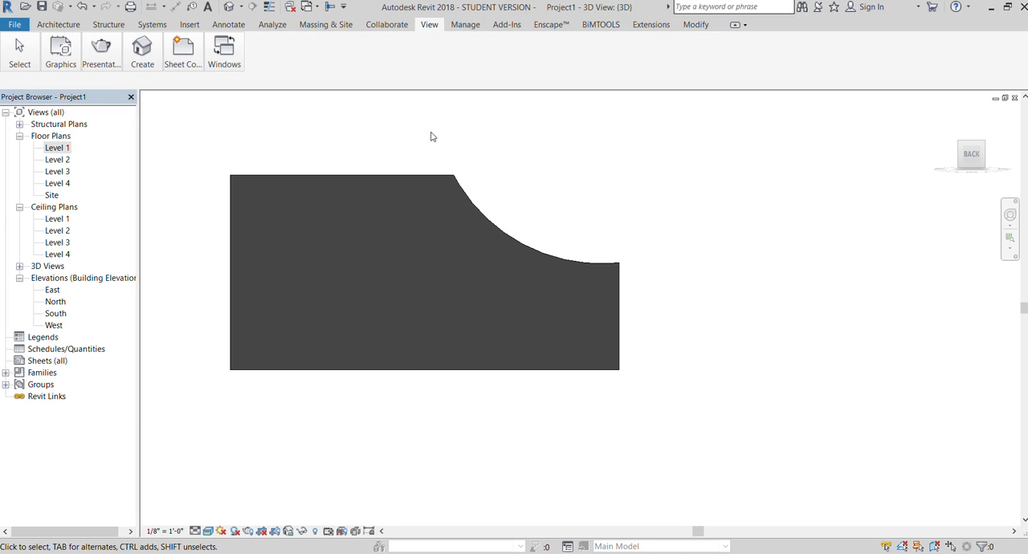
{"action": "left_click", "coordinate": [391, 178]}
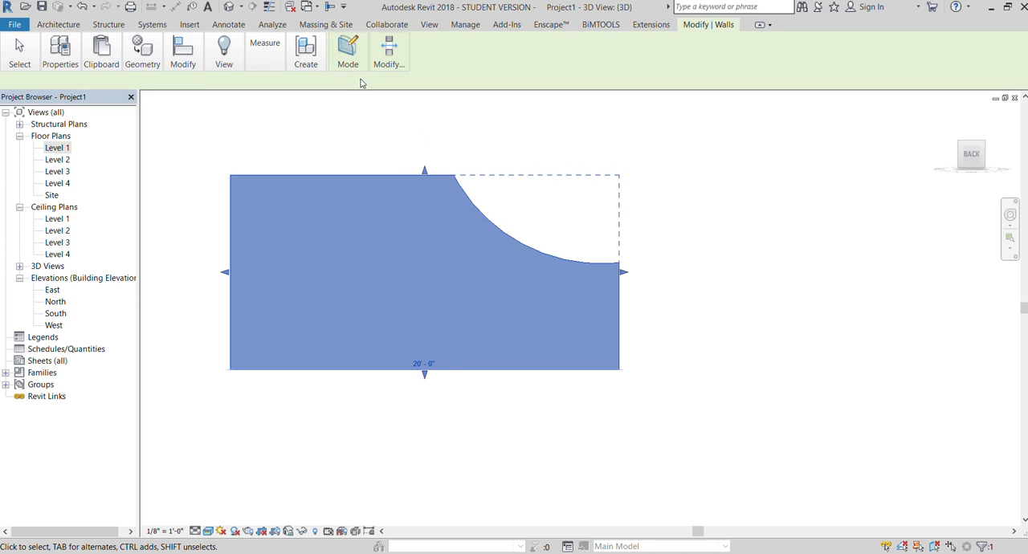